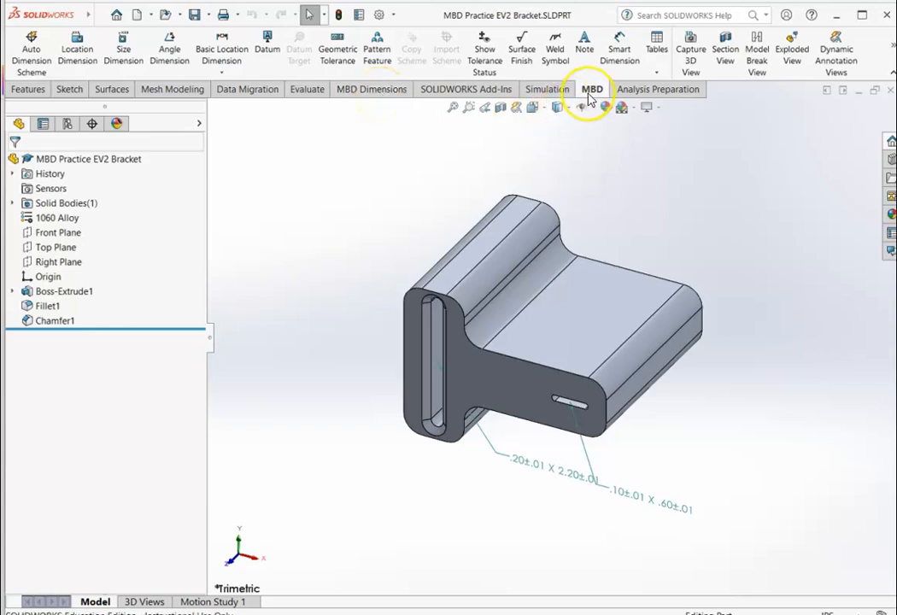
pyautogui.rightClick(300, 91)
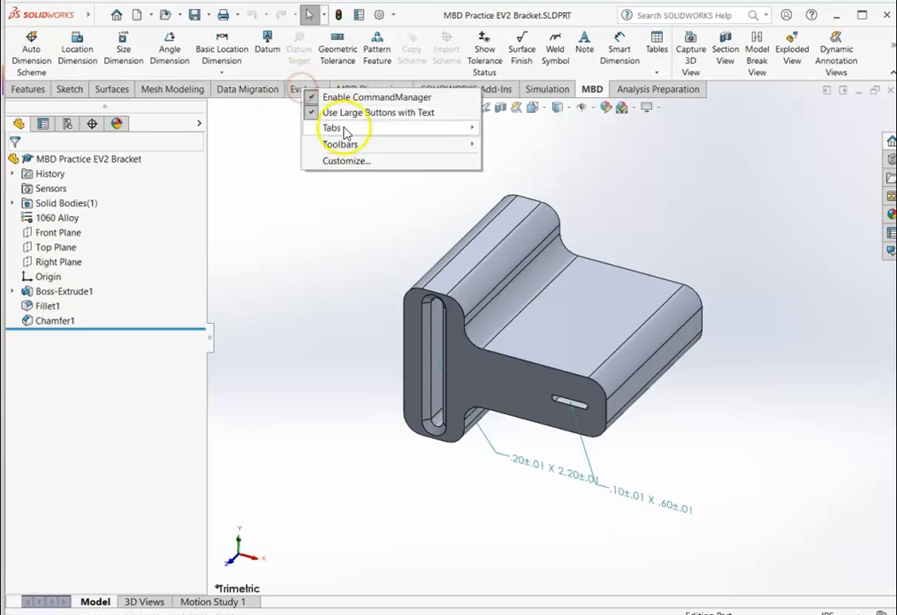
pyautogui.moveTo(331, 128)
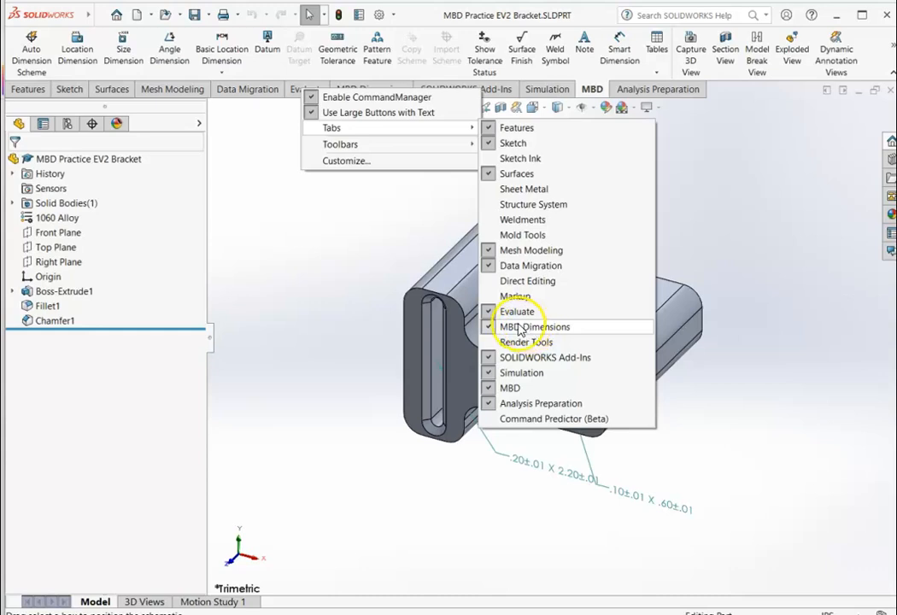
pyautogui.click(341, 224)
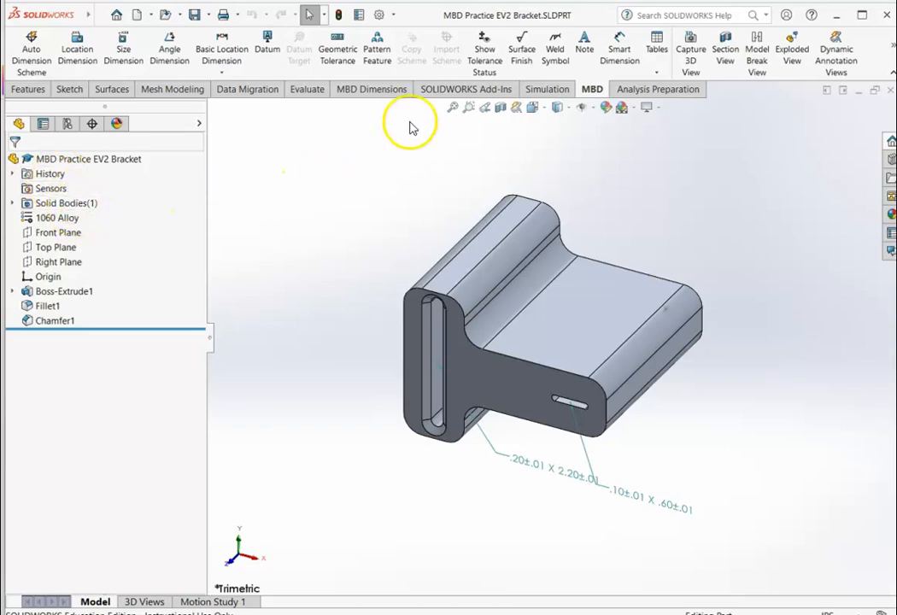
# - Set the Annotations folder to Show among the FeatureManager tree items in the system options
pyautogui.click(379, 14)
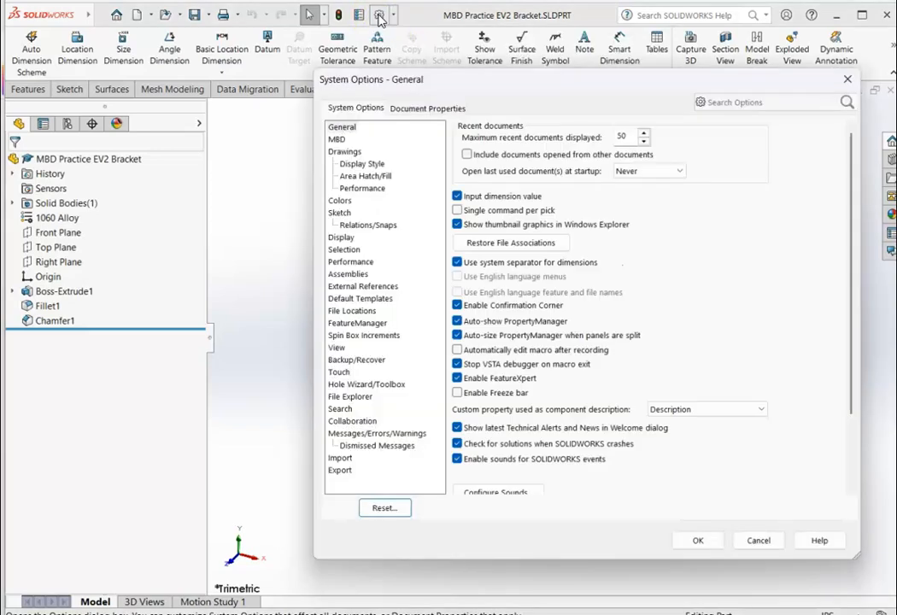
pyautogui.click(358, 324)
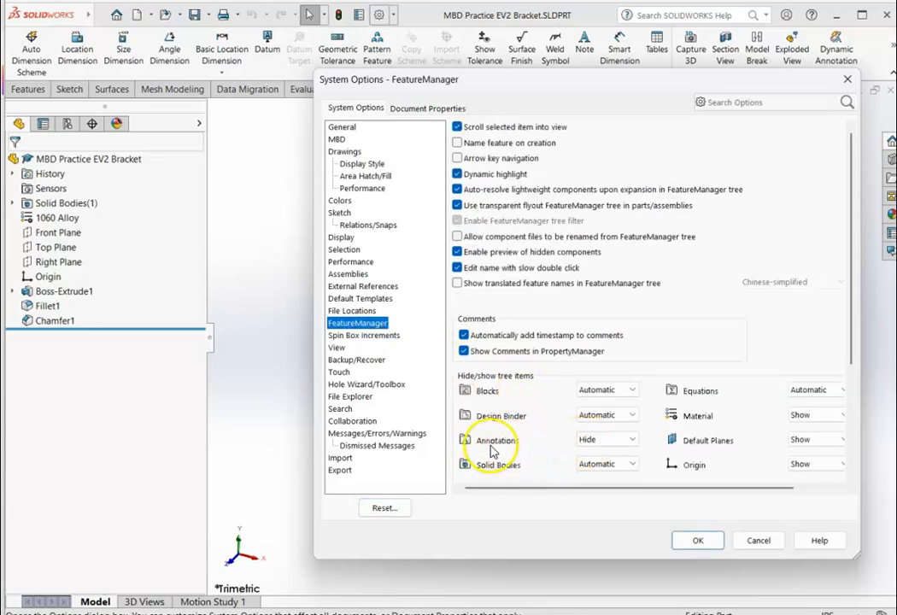
pyautogui.click(588, 442)
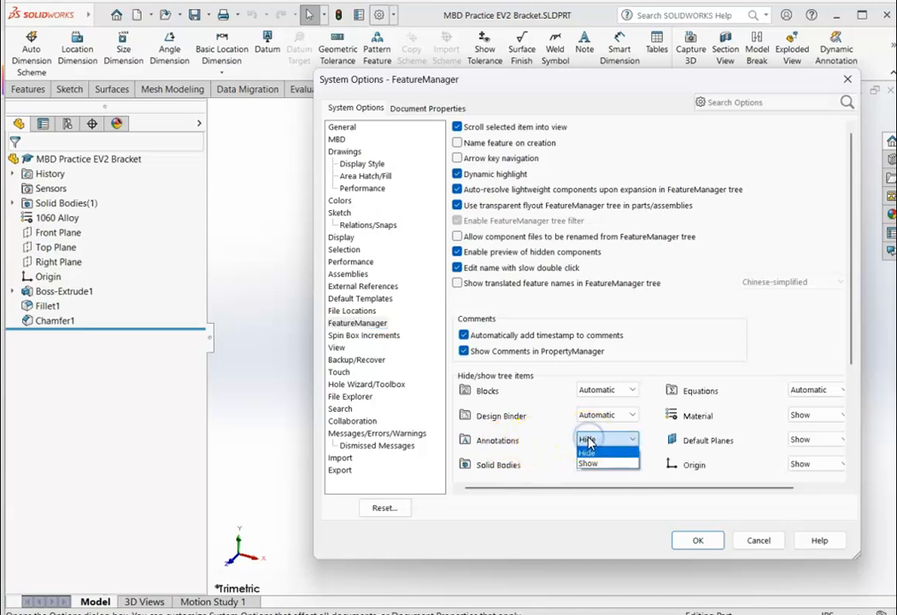
pyautogui.click(587, 463)
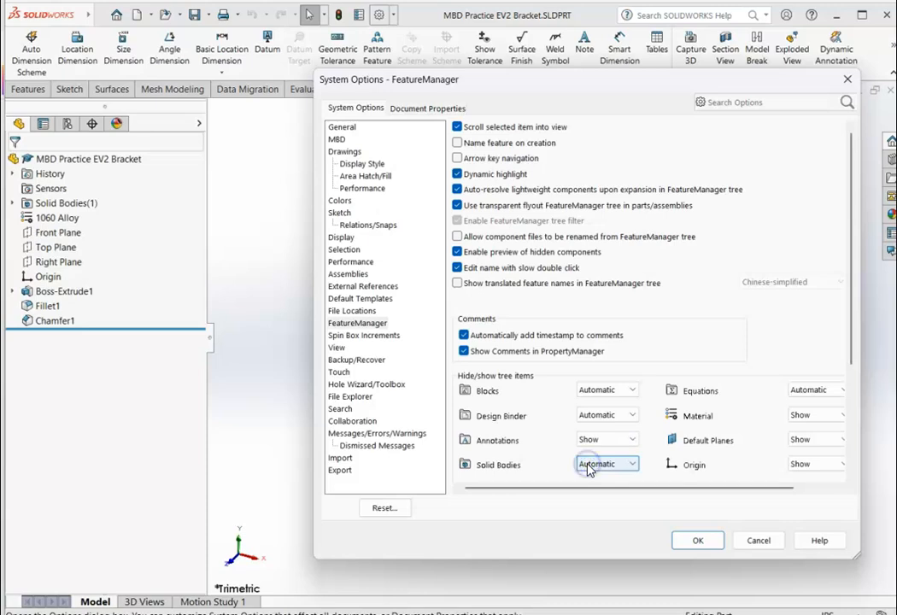
pyautogui.click(697, 541)
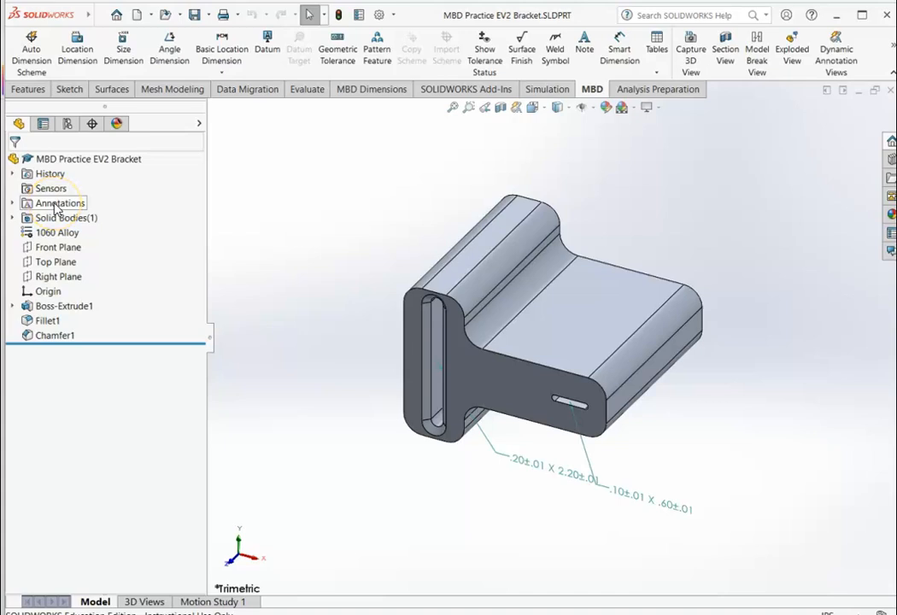
# - Turn on the display of feature dimensions for the bracket and highlight the sketch under Boss-Extrude1
pyautogui.rightClick(55, 205)
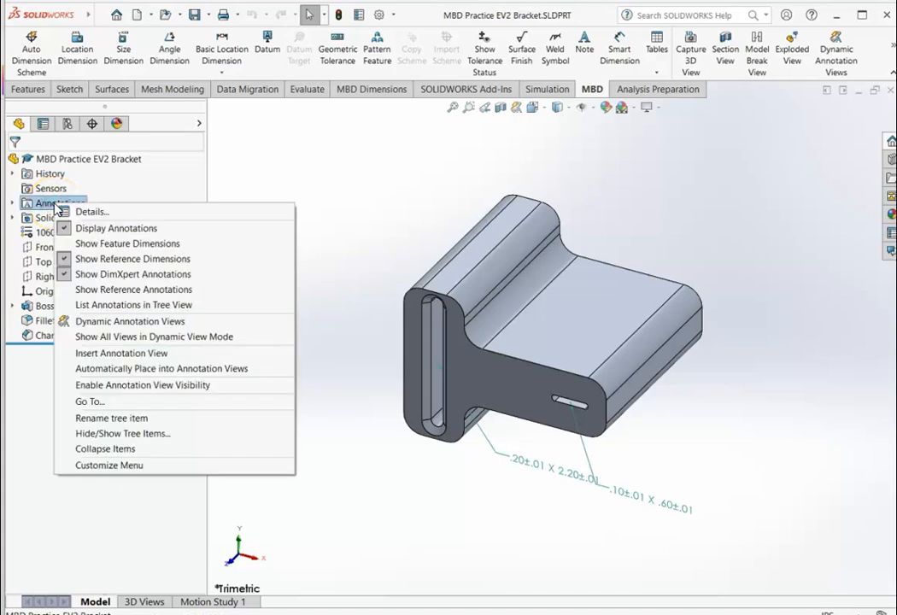
pyautogui.click(111, 245)
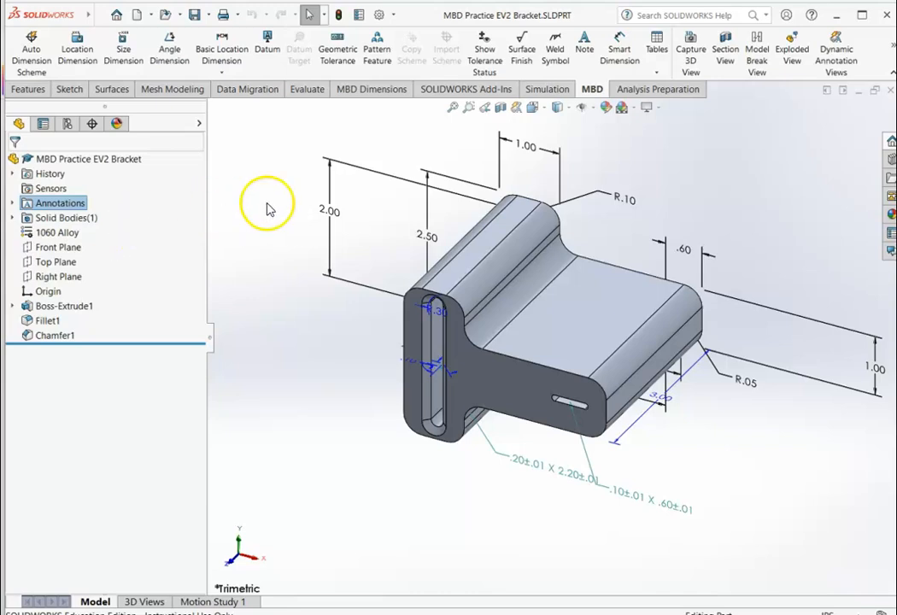
pyautogui.click(13, 306)
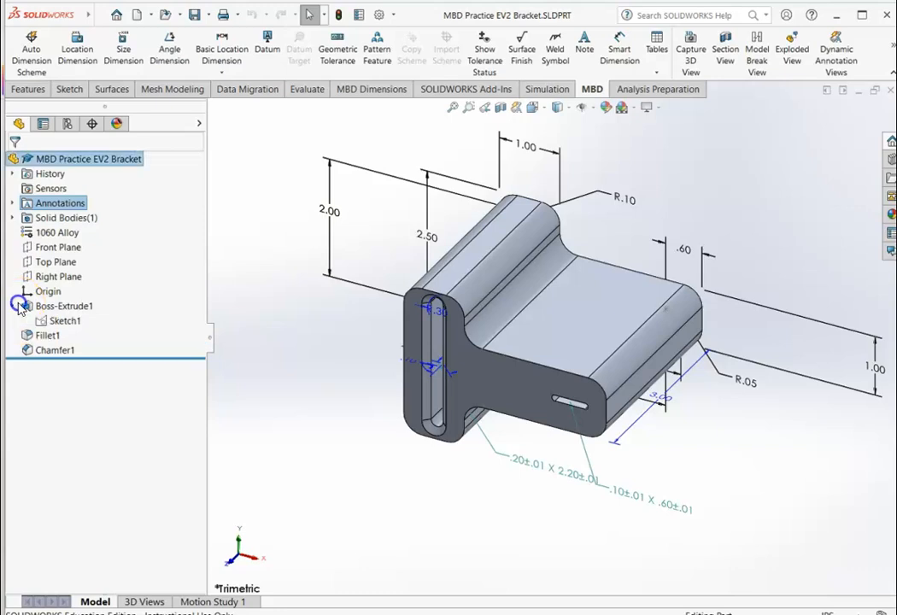
pyautogui.click(70, 328)
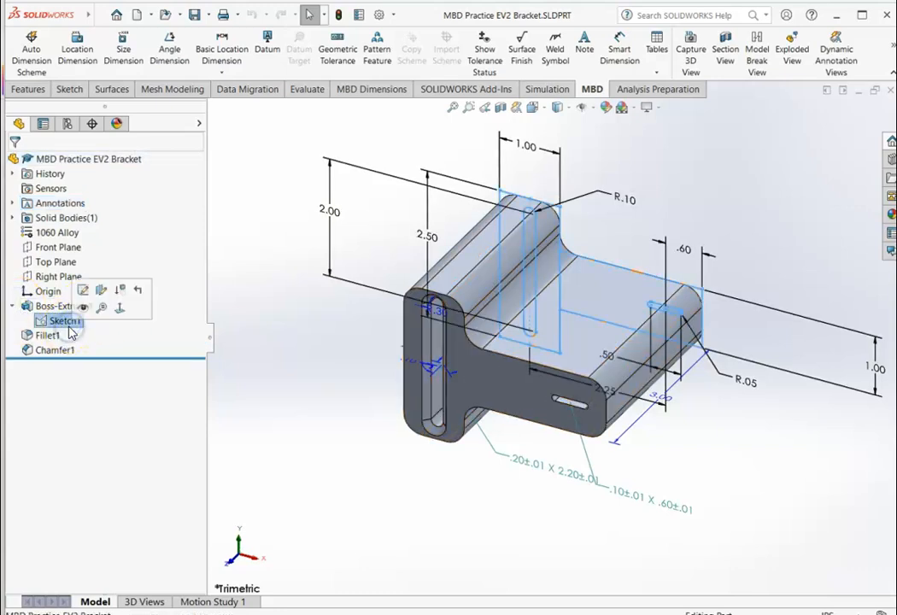
pyautogui.click(286, 335)
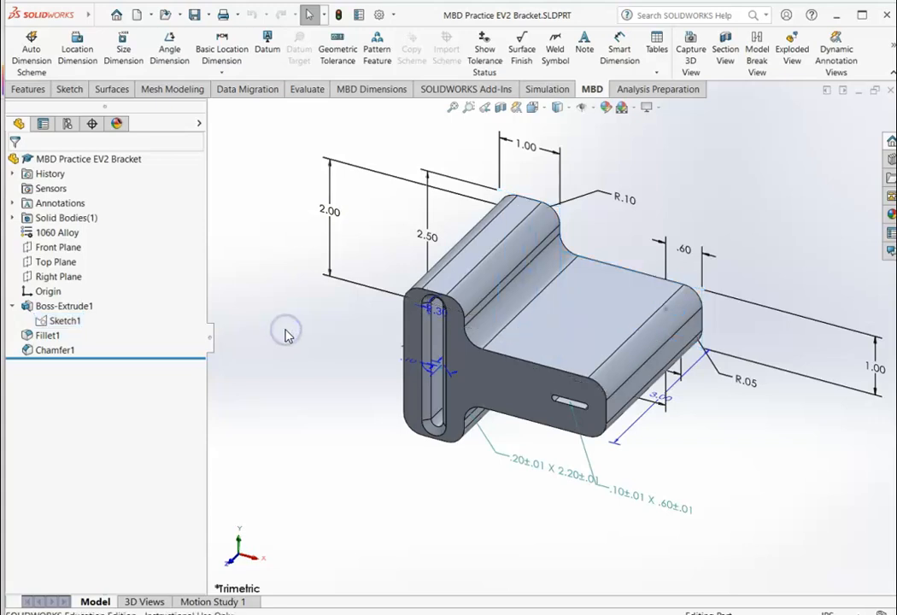
# - Insert DimXpert dimensions from Boss-Extrude1 using its 2.50 height, 1.00 top width, 1.00 arm thickness and 3.00 extrusion depth
pyautogui.click(91, 125)
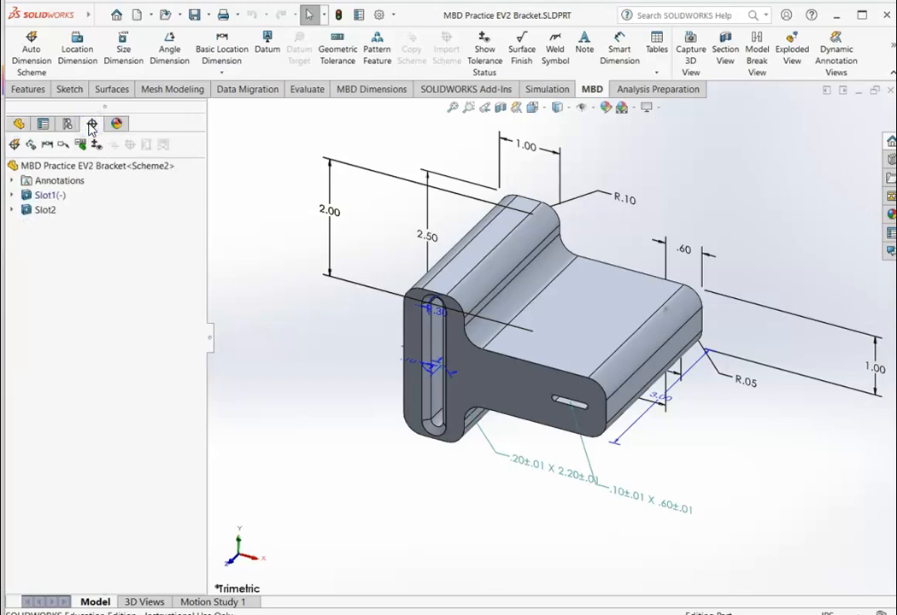
pyautogui.click(31, 146)
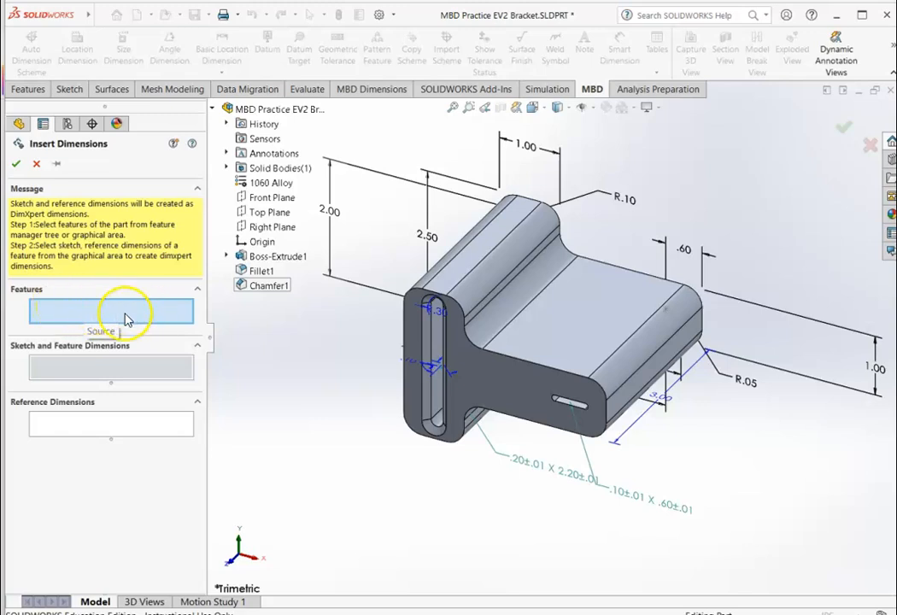
pyautogui.click(281, 260)
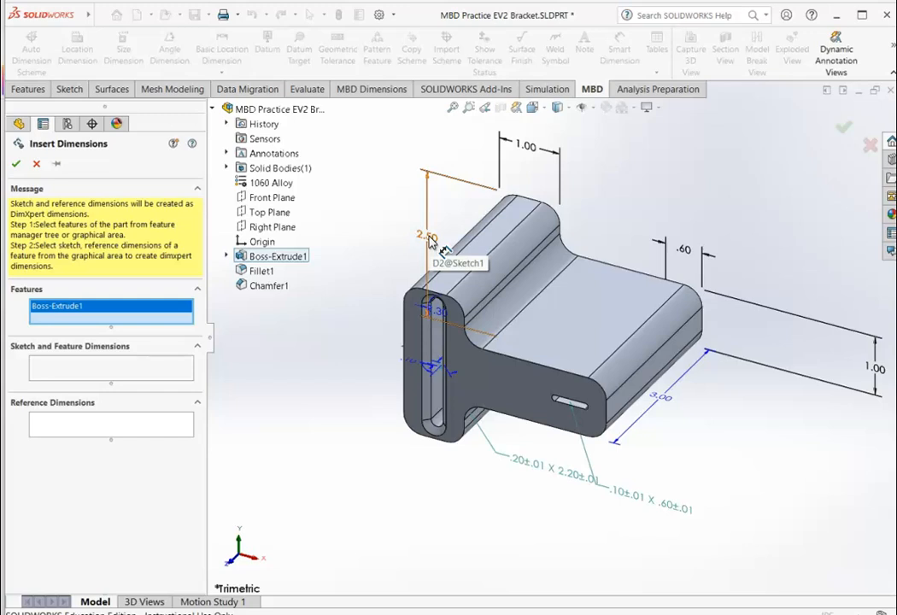
pyautogui.click(428, 238)
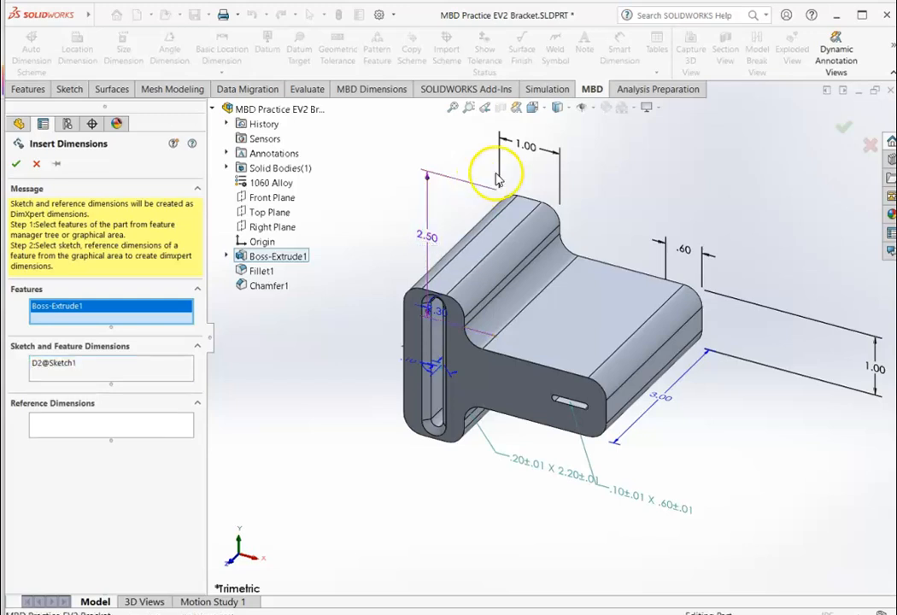
pyautogui.click(527, 152)
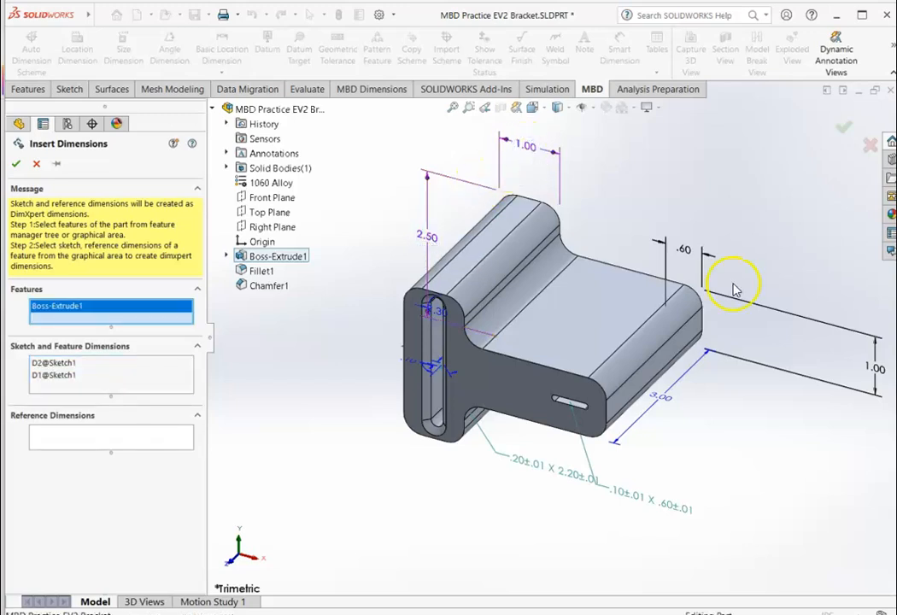
pyautogui.click(875, 372)
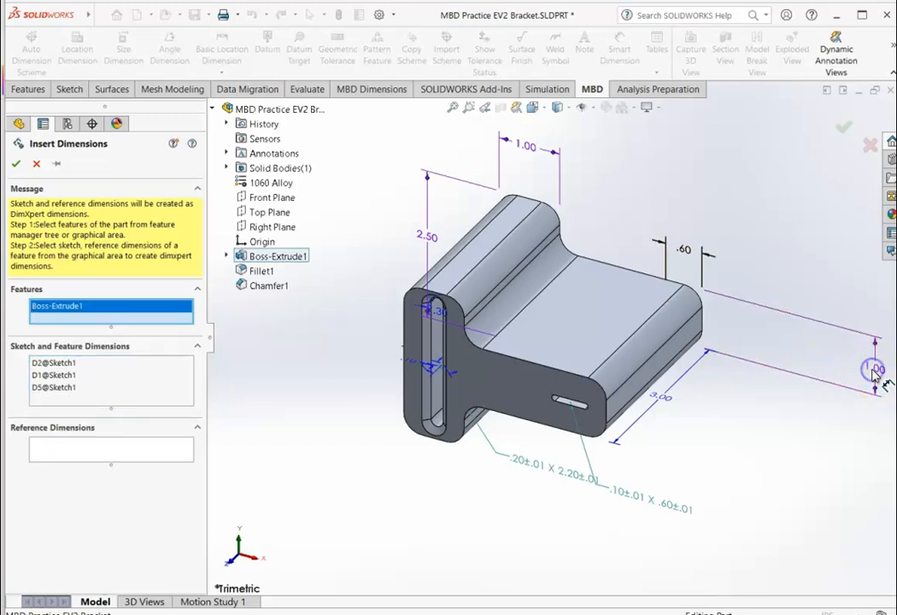
pyautogui.click(666, 404)
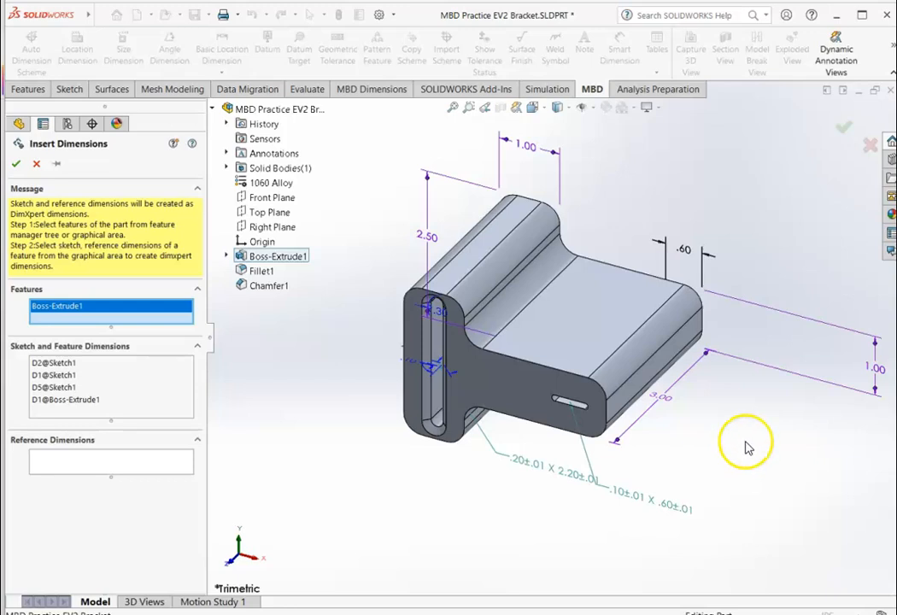
pyautogui.click(22, 166)
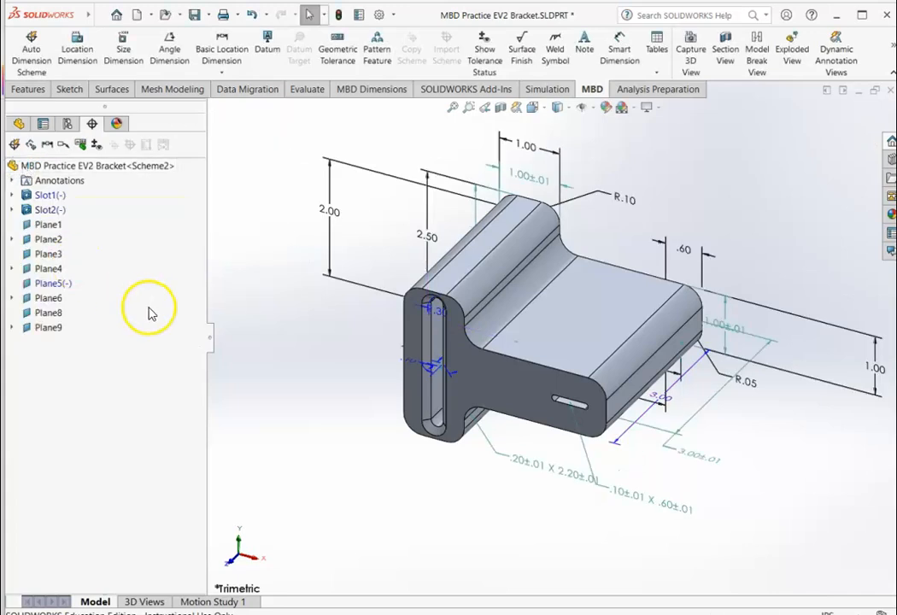
# - Switch to the front view and hide the feature dimensions, leaving the DimXpert annotations displayed
pyautogui.click(533, 109)
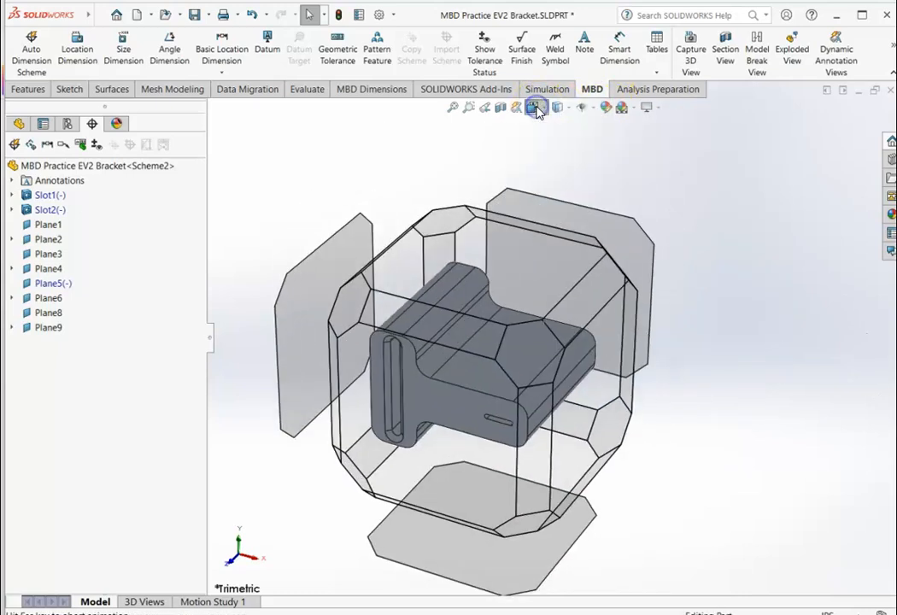
pyautogui.click(549, 161)
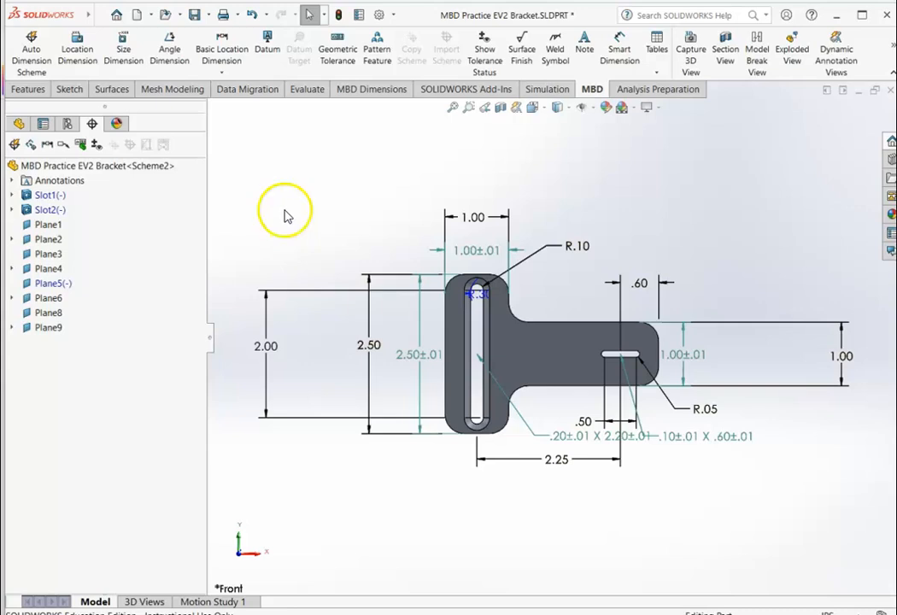
pyautogui.click(19, 124)
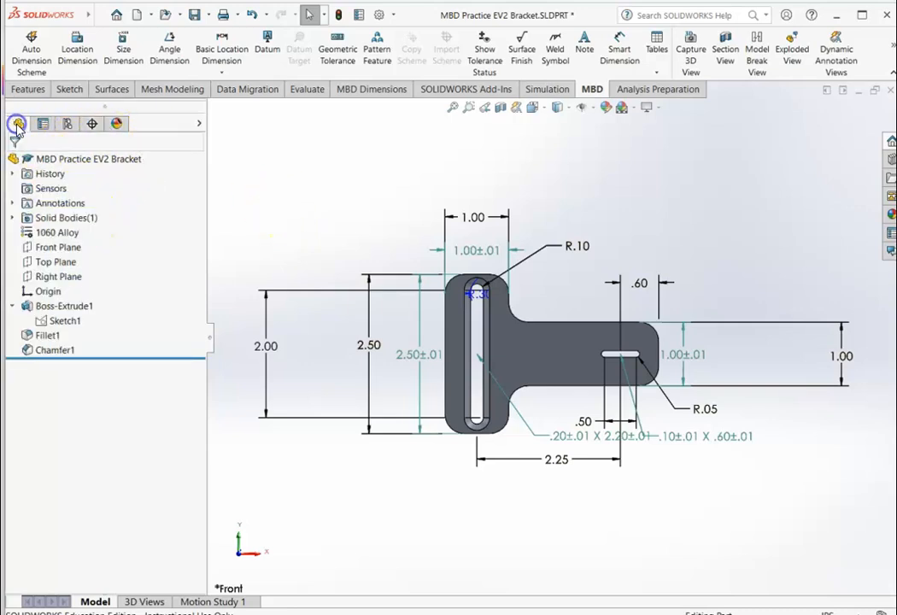
pyautogui.rightClick(43, 203)
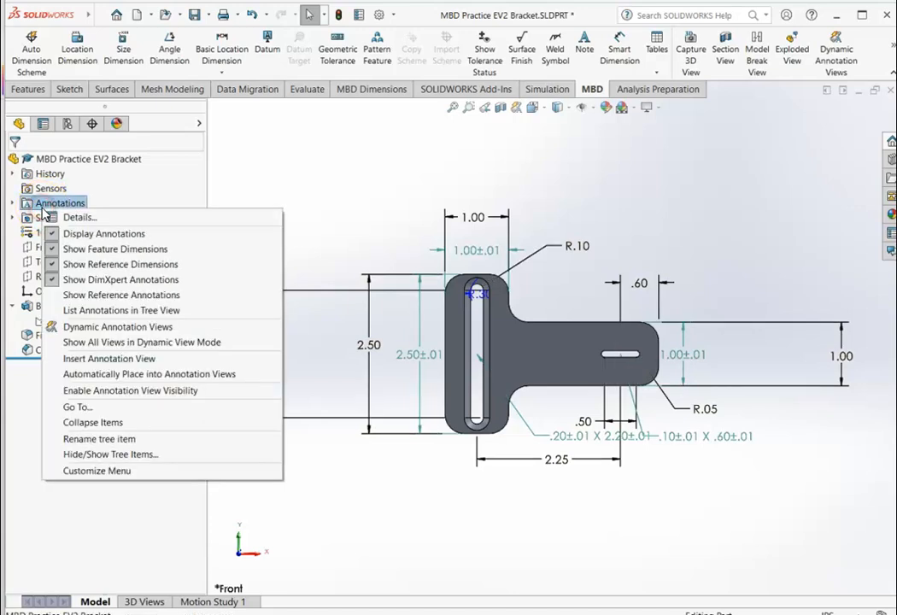
pyautogui.click(108, 249)
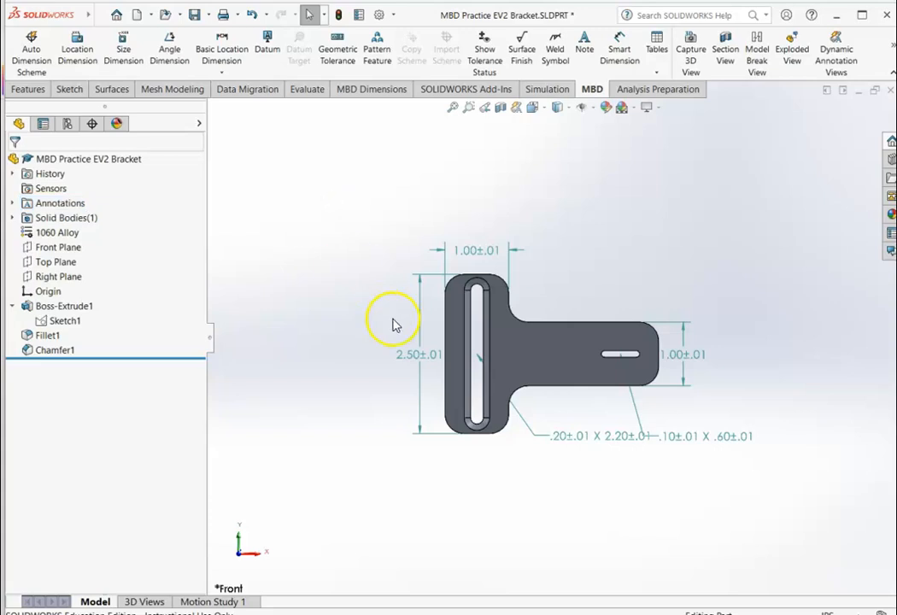
# - Show the tolerance status and examine which faces of the bracket are constrained, including from an angled view
pyautogui.scroll(1, 632, 501)
pyautogui.scroll(-2, 629, 501)
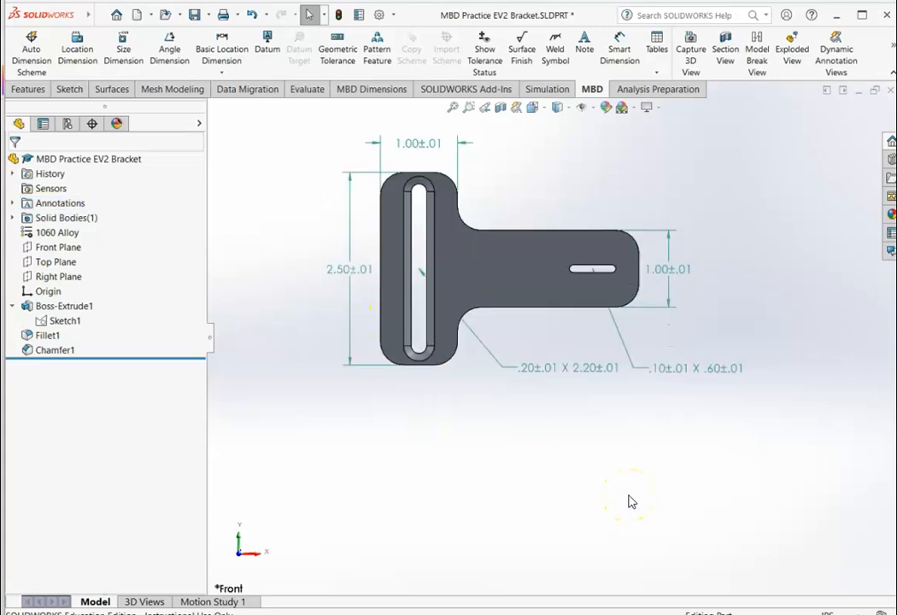
pyautogui.scroll(-1, 606, 452)
pyautogui.scroll(2, 500, 142)
pyautogui.scroll(-1, 498, 141)
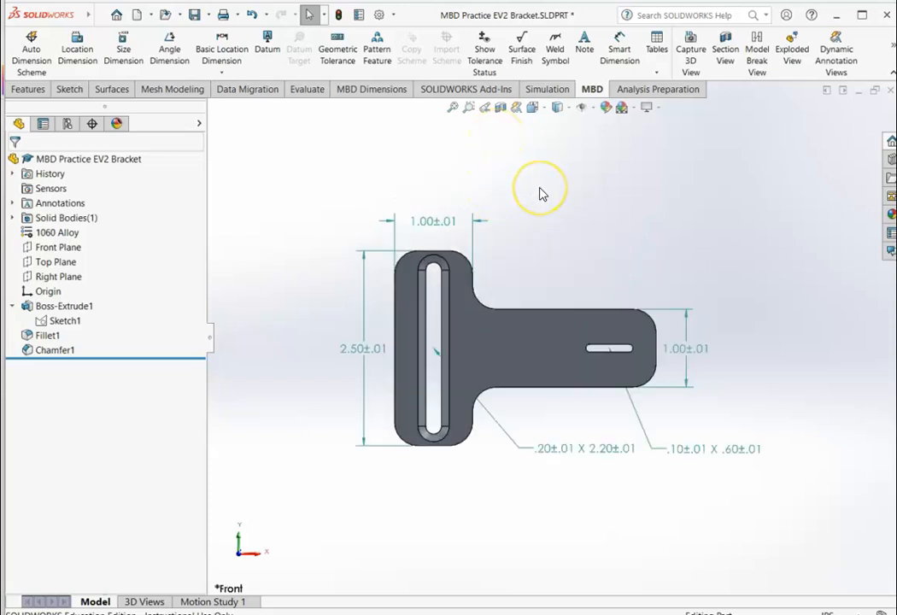
pyautogui.click(484, 49)
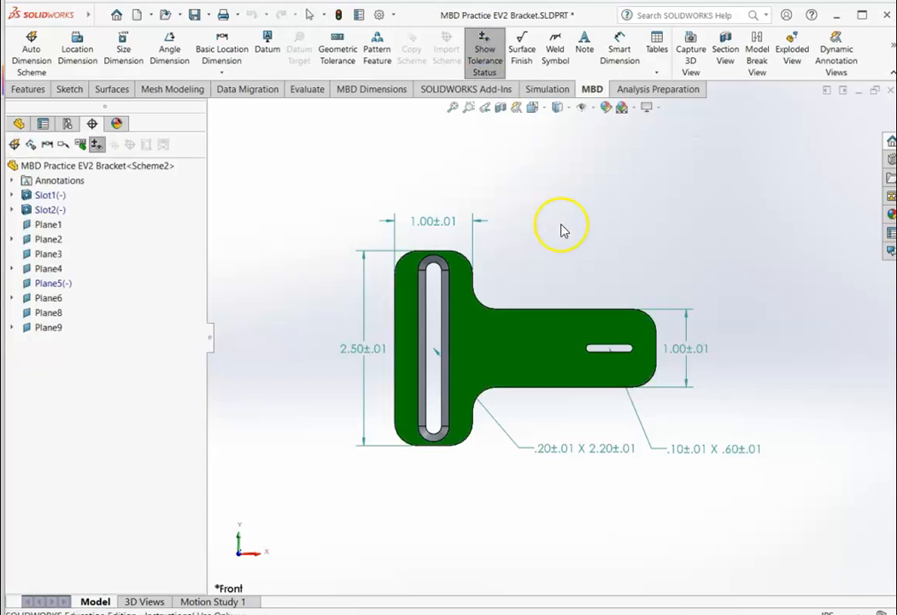
pyautogui.press('Left')
pyautogui.press('Left')
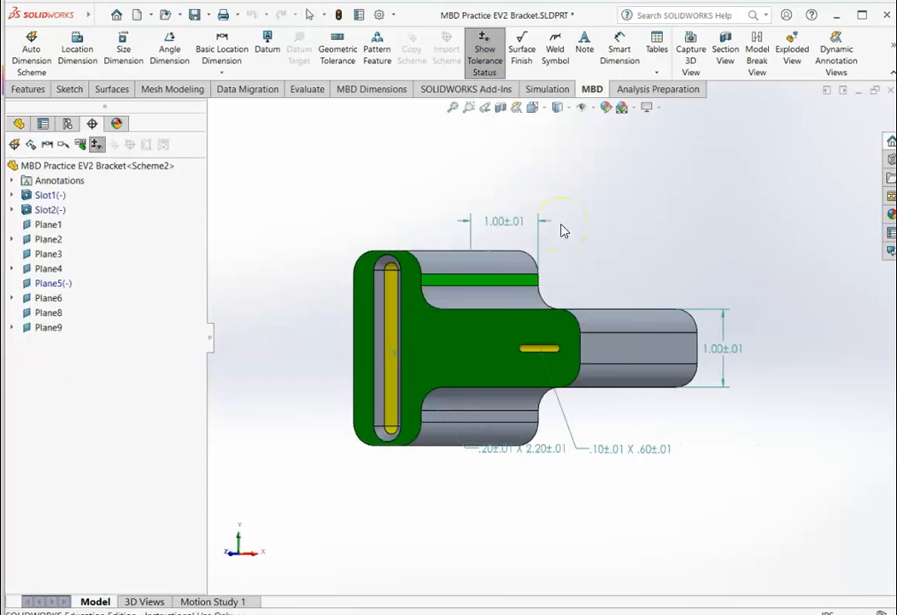
pyautogui.press('Down')
pyautogui.press('Down')
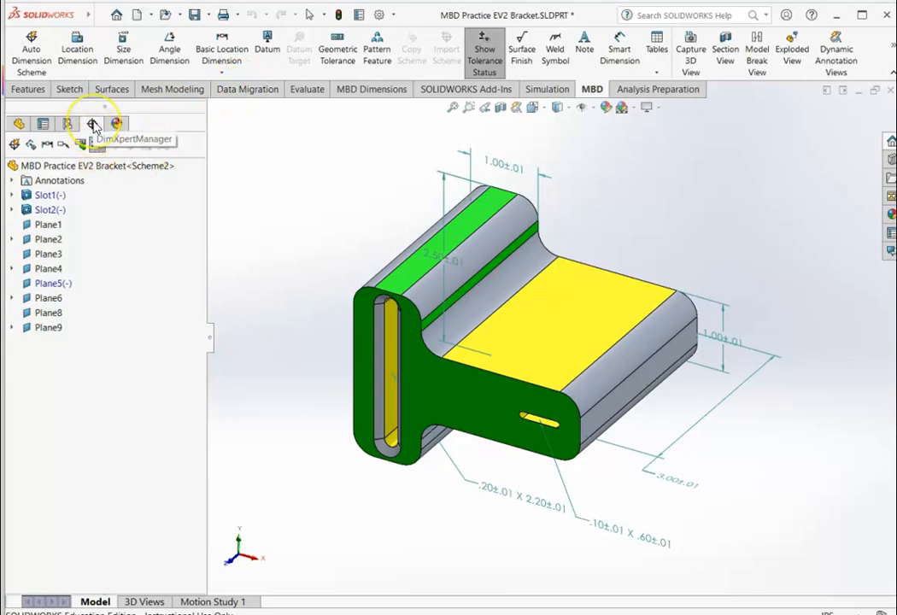
# - Add a radius size dimension to the bracket's fillet pattern, placing its callout above the horizontal arm
pyautogui.click(128, 62)
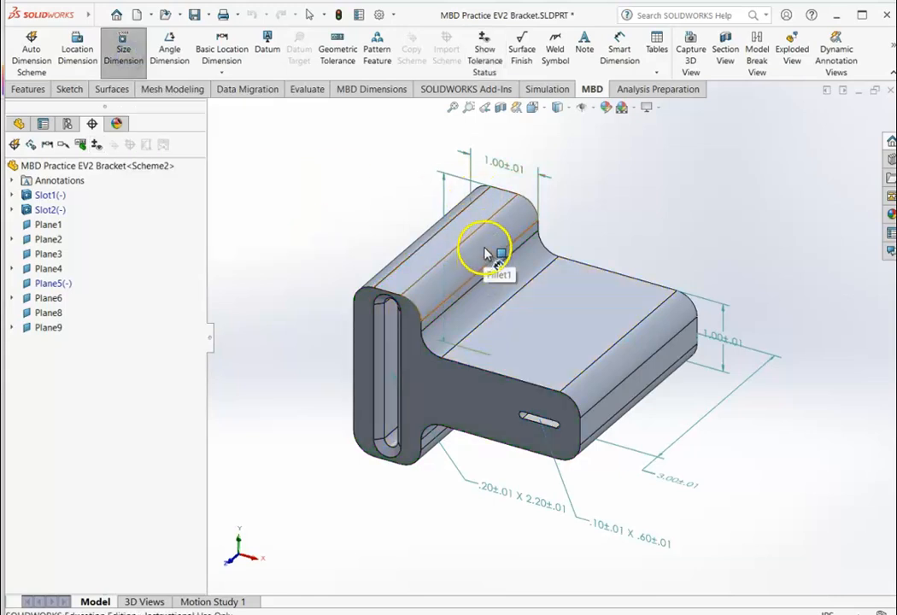
pyautogui.click(535, 263)
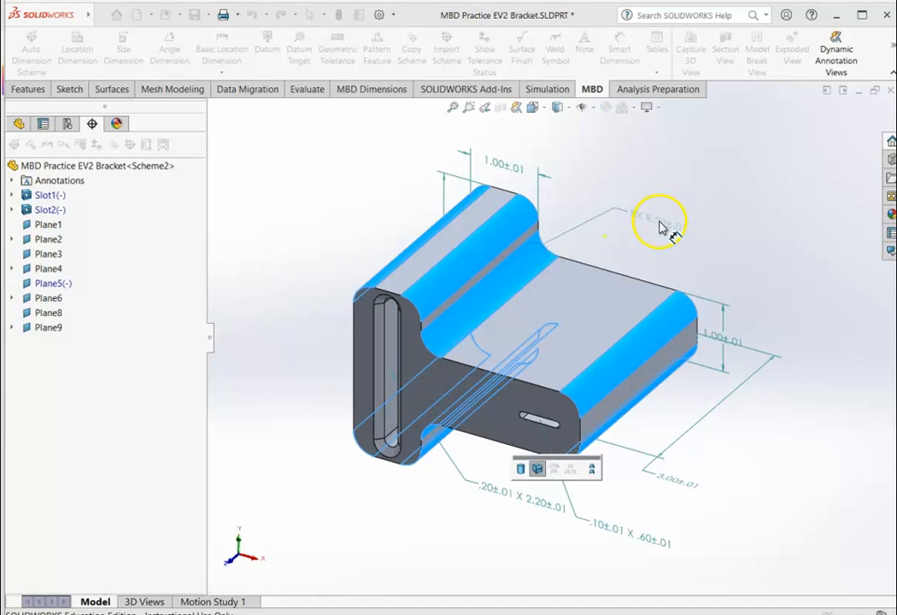
pyautogui.click(664, 215)
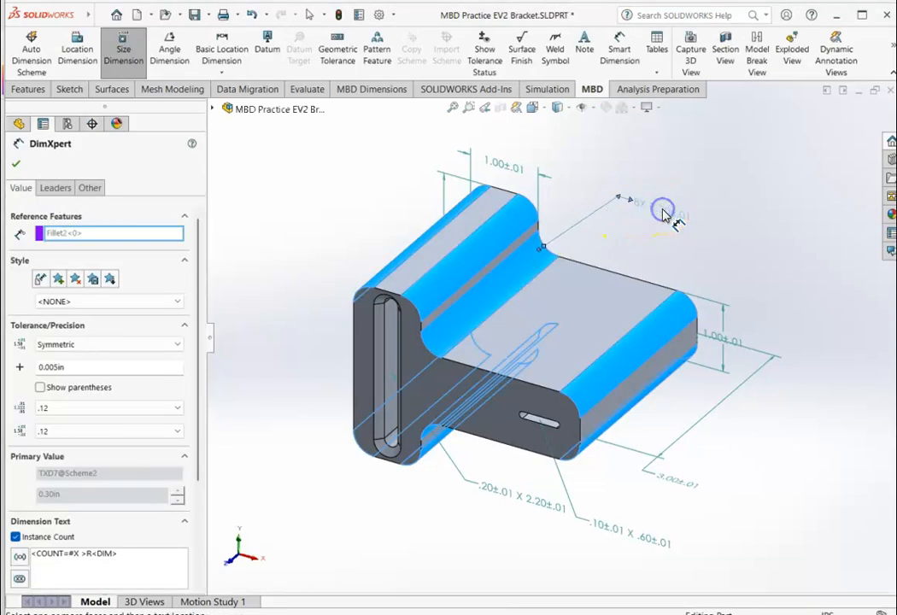
pyautogui.click(15, 166)
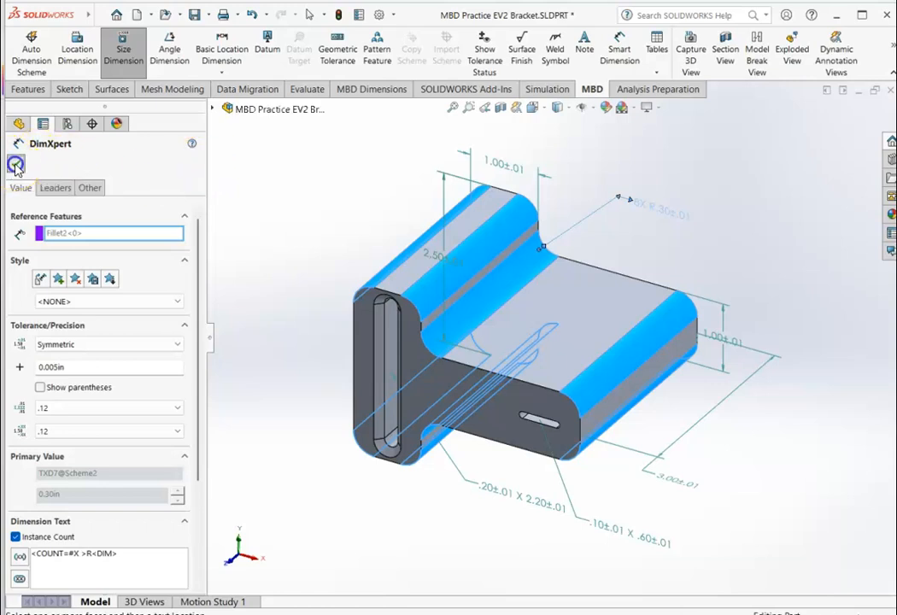
# - Check the tolerance status, and add a location dimension between the top faces of the upright and the horizontal arm, placed beside the upright
pyautogui.click(482, 59)
pyautogui.click(700, 147)
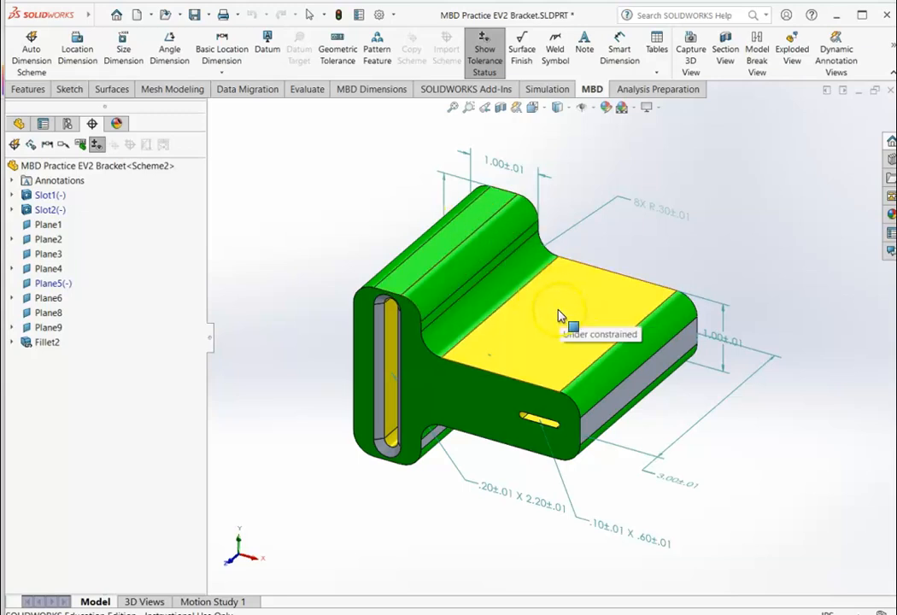
pyautogui.click(82, 56)
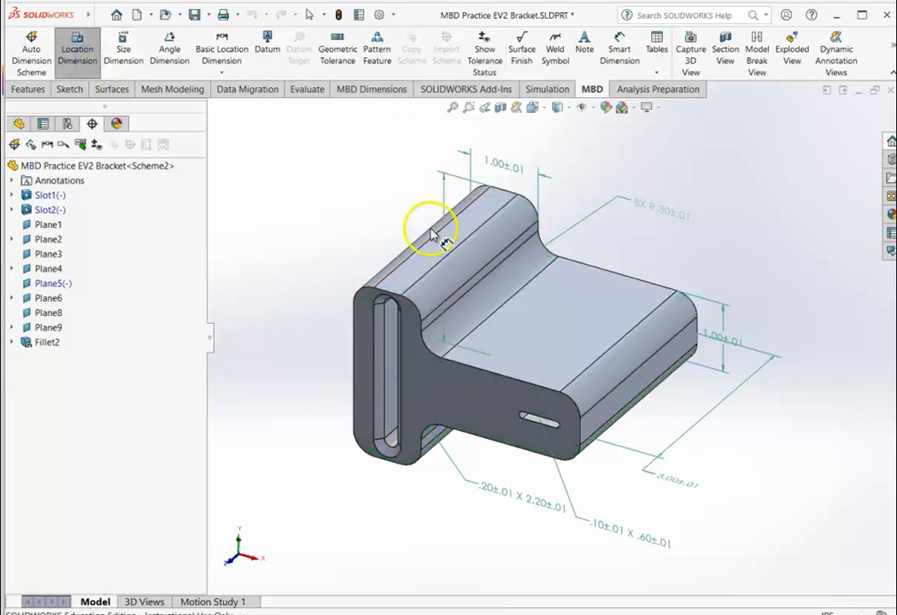
pyautogui.click(406, 272)
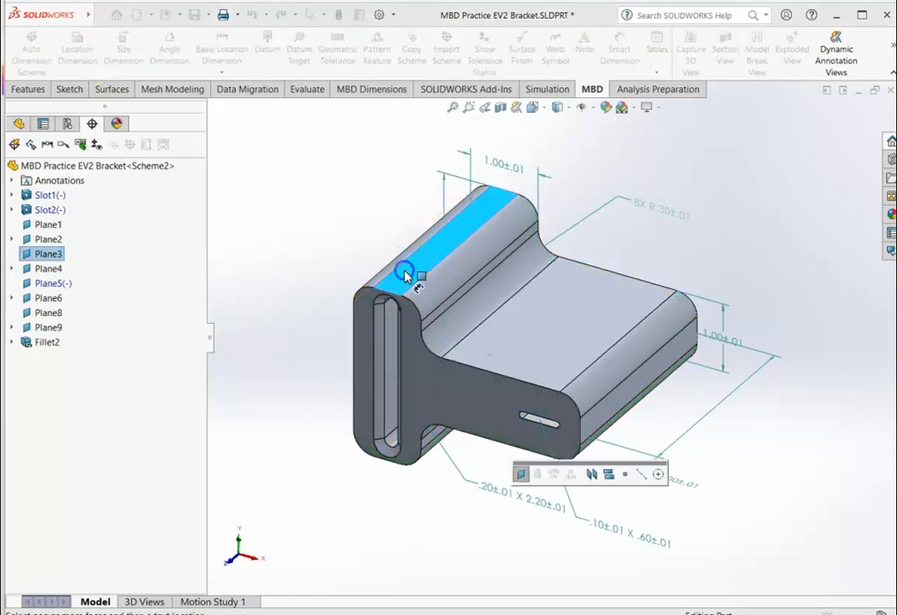
pyautogui.click(542, 329)
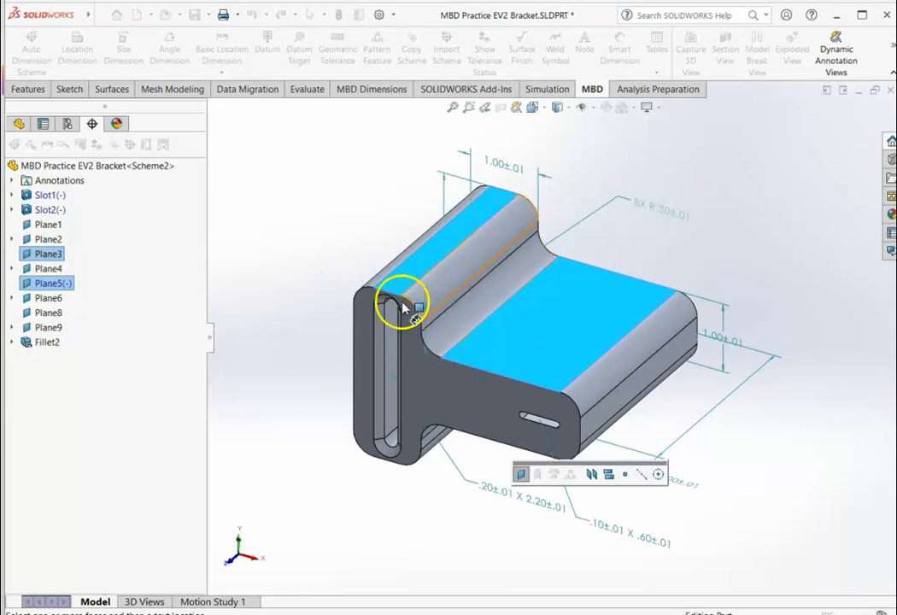
pyautogui.click(321, 300)
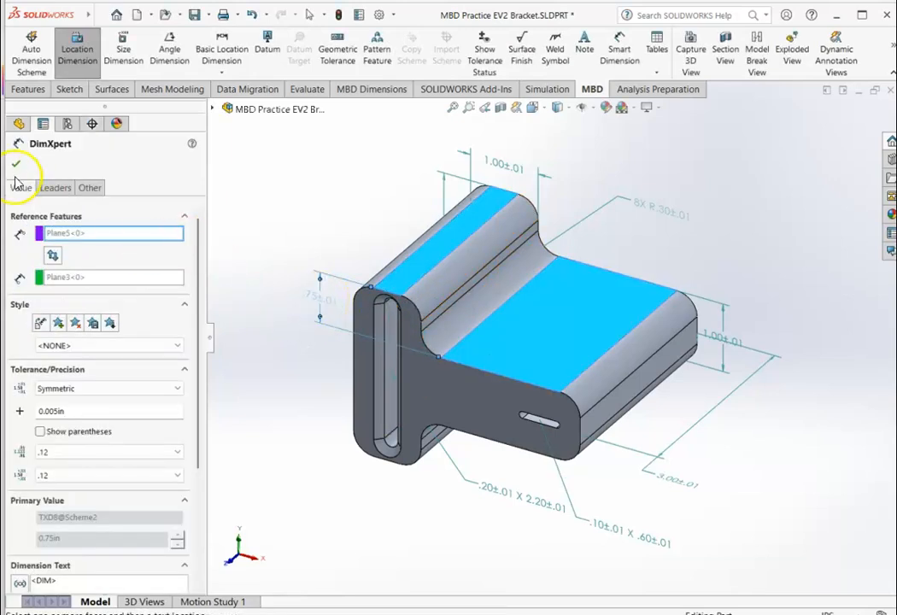
pyautogui.click(19, 165)
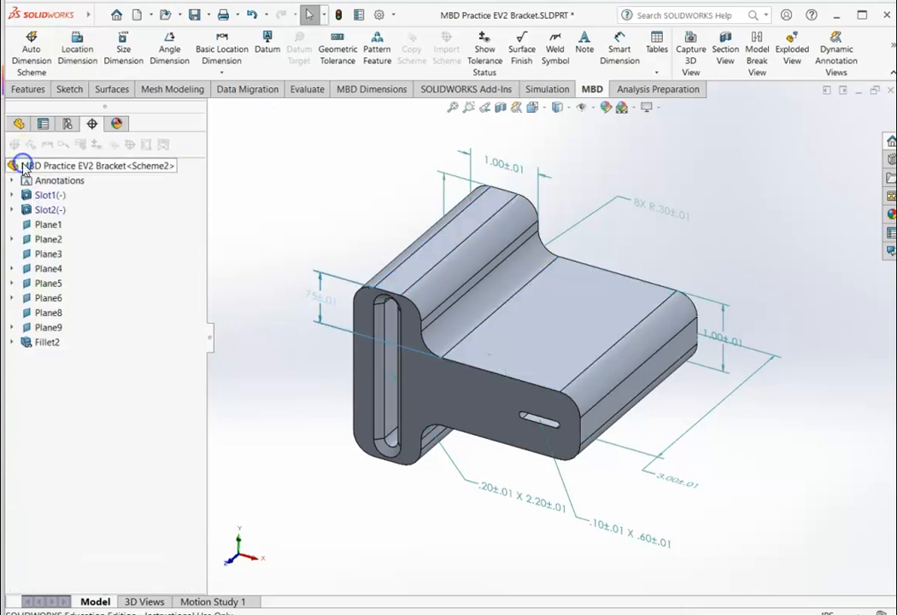
# - Recheck the tolerance status, and add a location dimension from the arm's end face to the upright's hidden outer face, placed above the bracket
pyautogui.click(481, 60)
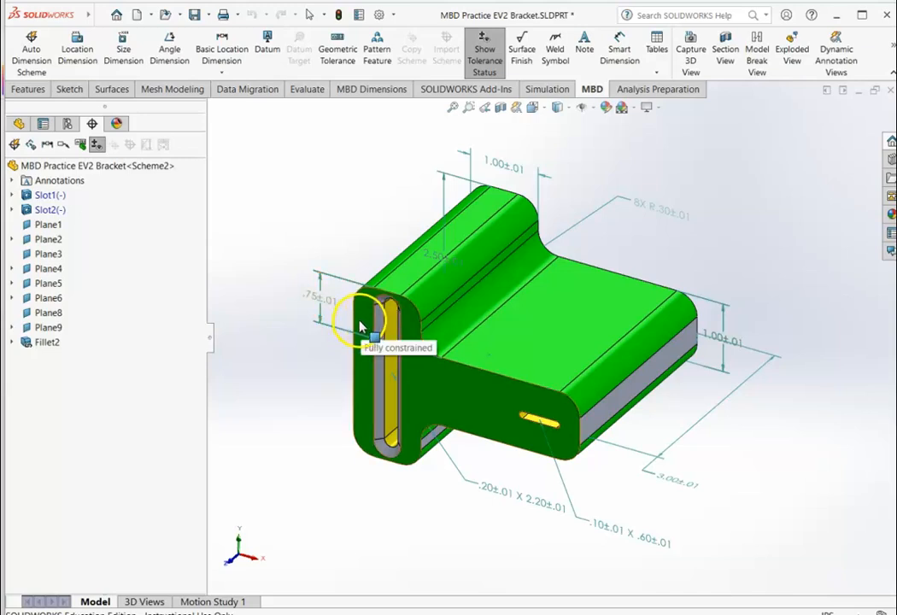
pyautogui.click(72, 51)
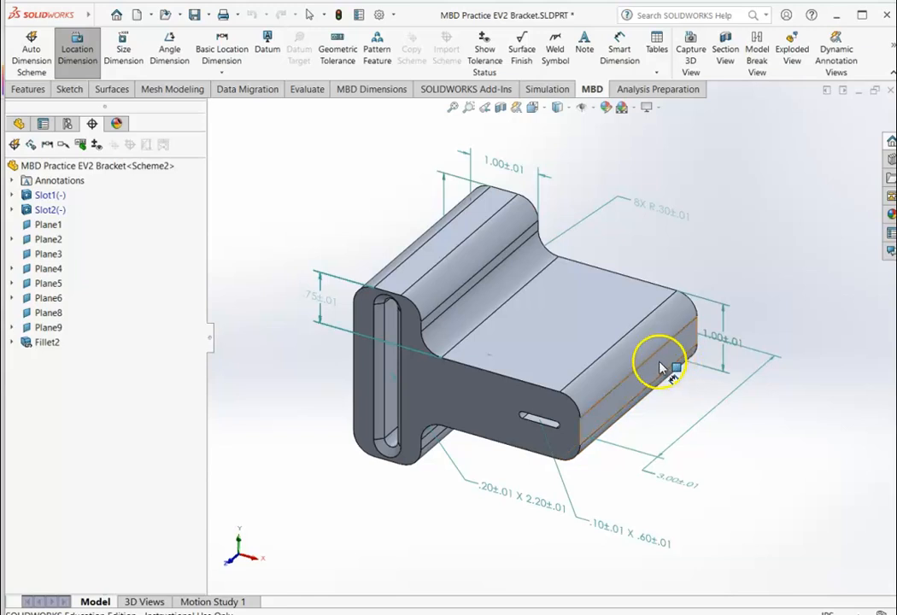
pyautogui.click(658, 362)
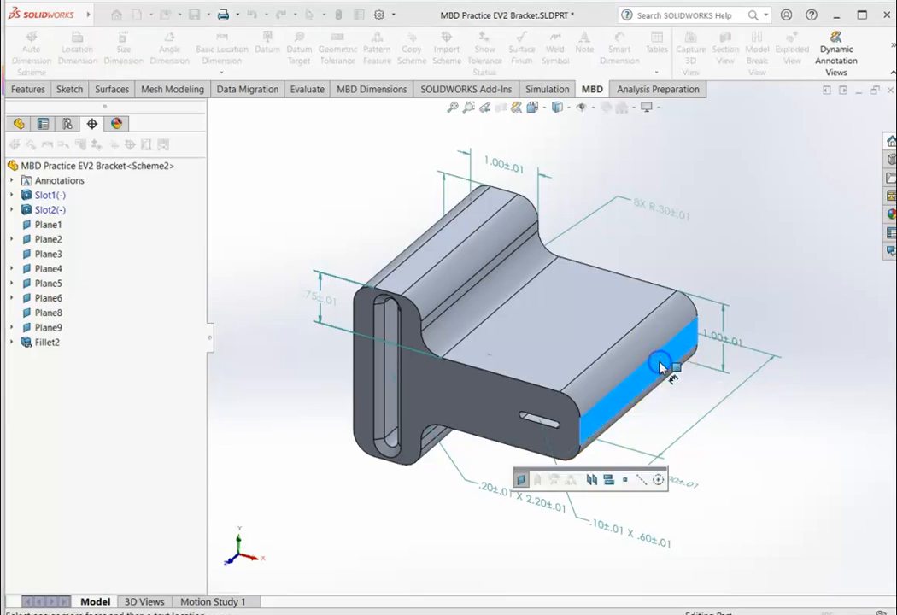
pyautogui.rightClick(361, 365)
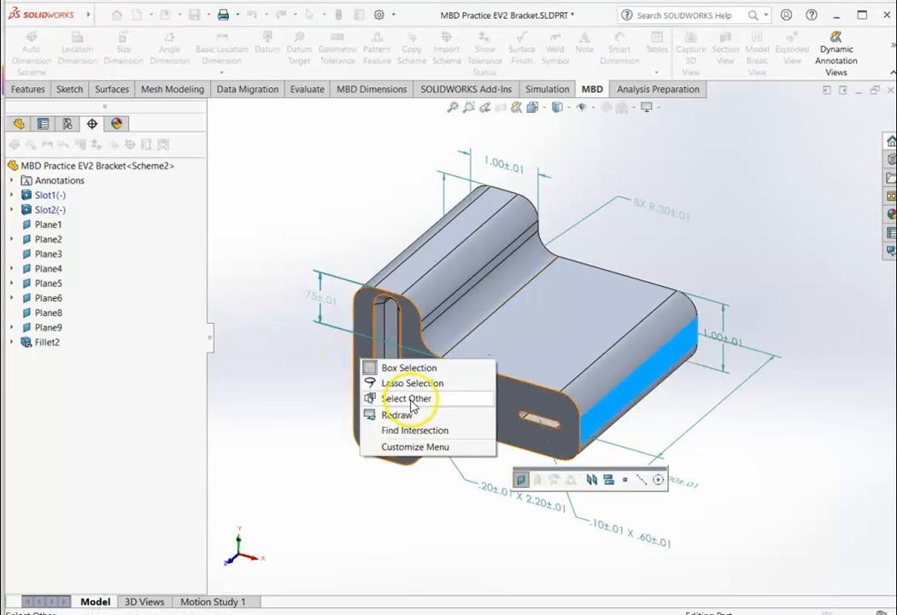
pyautogui.click(375, 399)
pyautogui.click(363, 364)
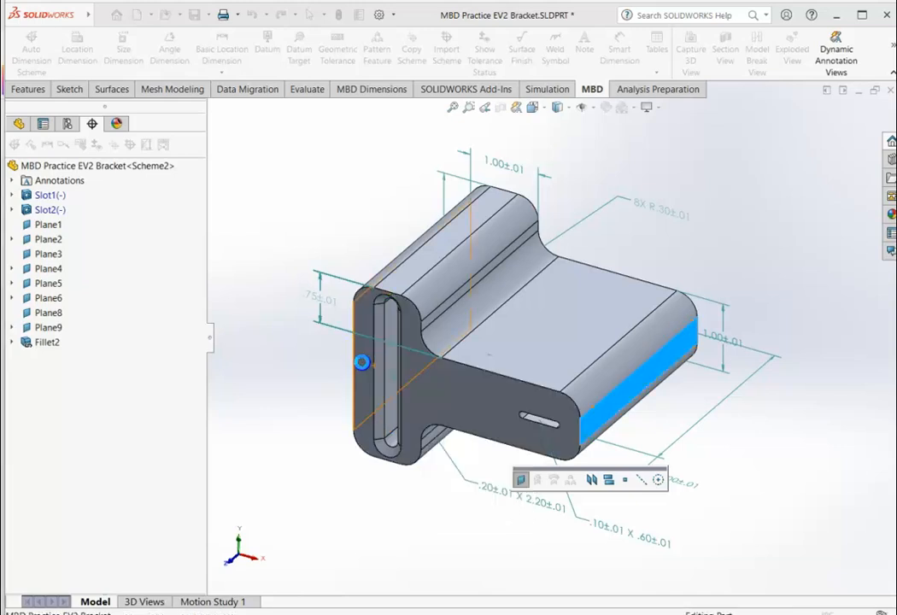
pyautogui.moveTo(427, 229); pyautogui.dragTo(615, 149)
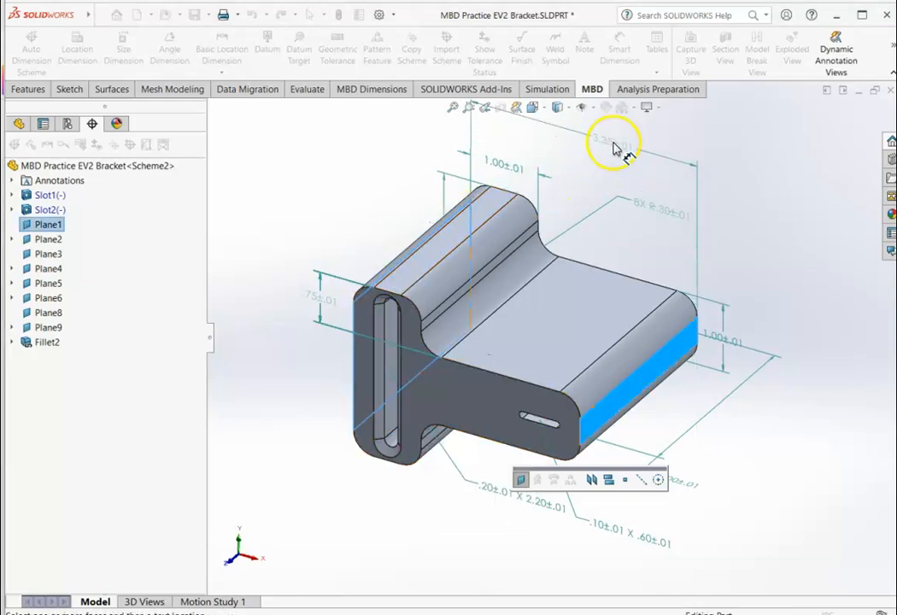
pyautogui.click(614, 147)
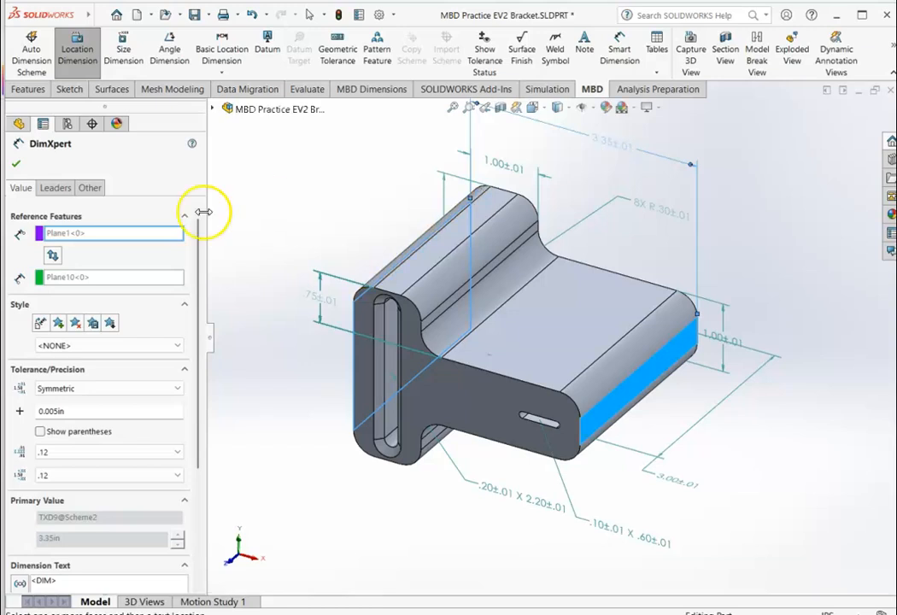
pyautogui.click(15, 163)
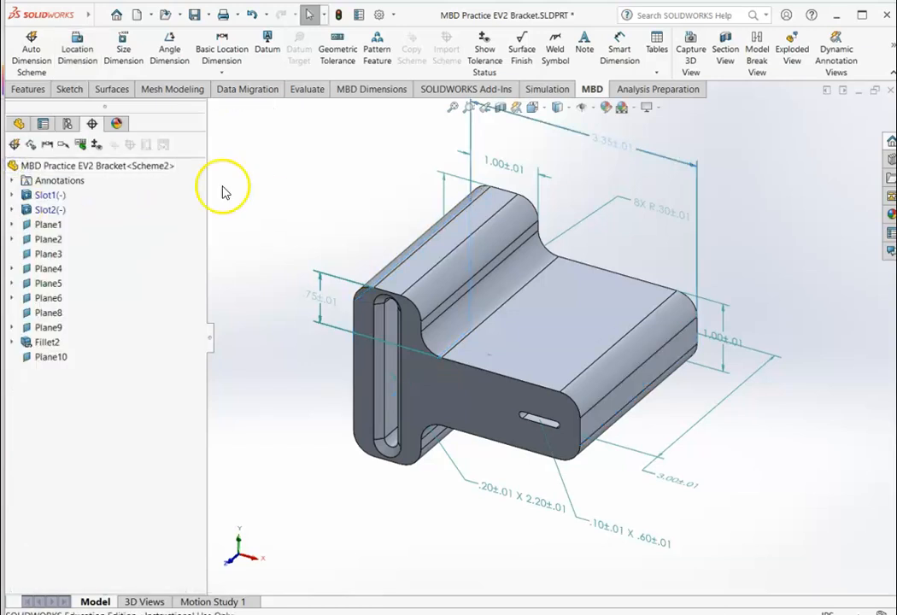
# - Add a size dimension to the chamfer around the tall slot with its callout below the bracket, checking the tolerance status before and after
pyautogui.click(487, 53)
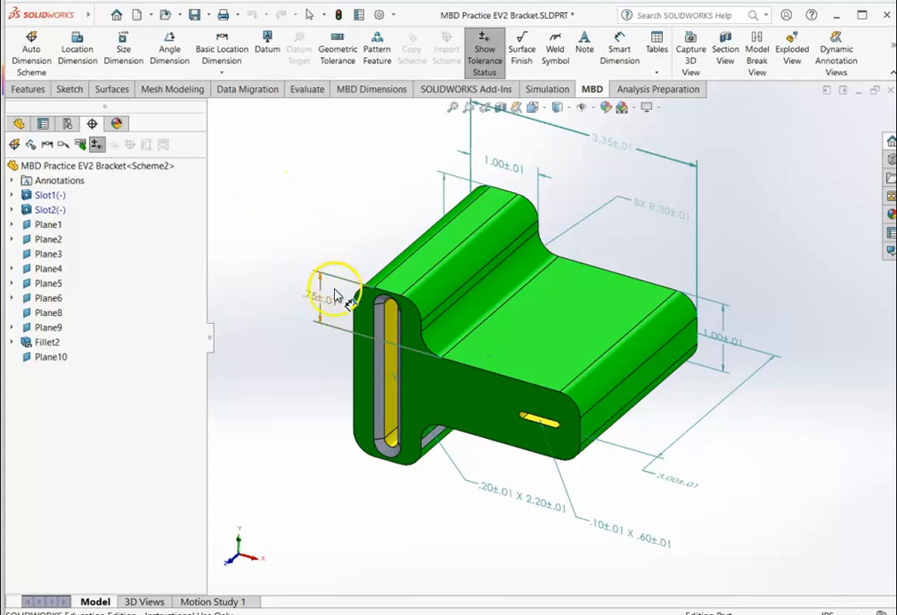
pyautogui.click(123, 50)
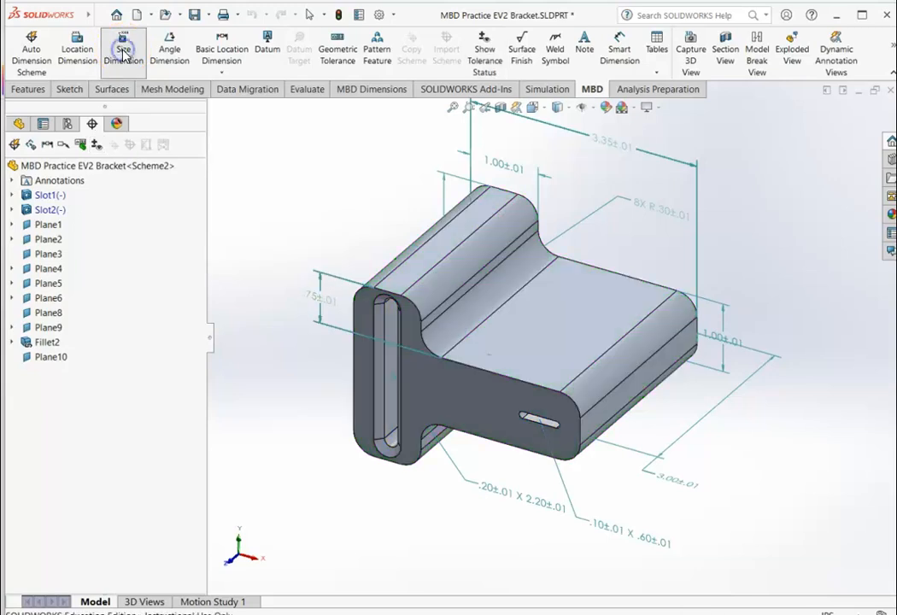
pyautogui.click(381, 407)
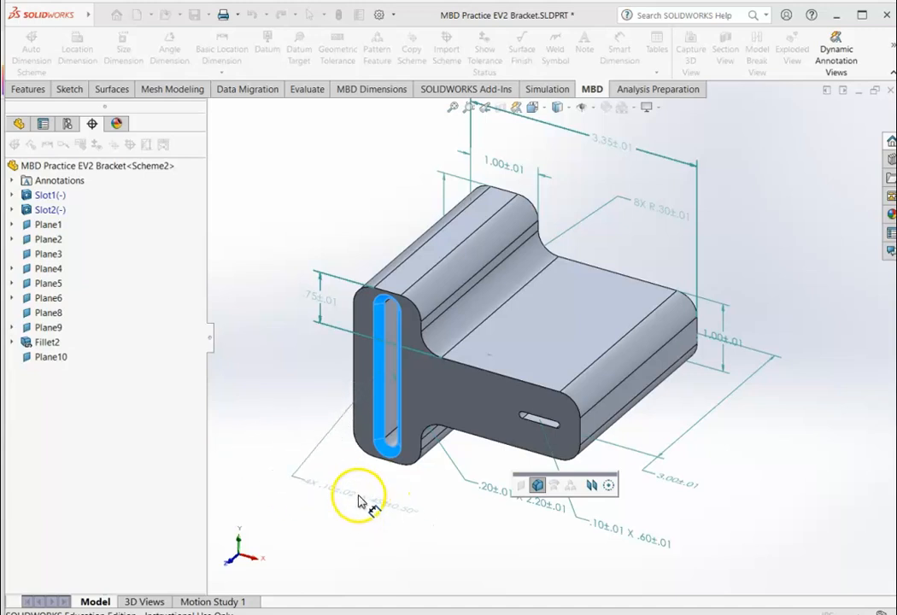
pyautogui.click(350, 542)
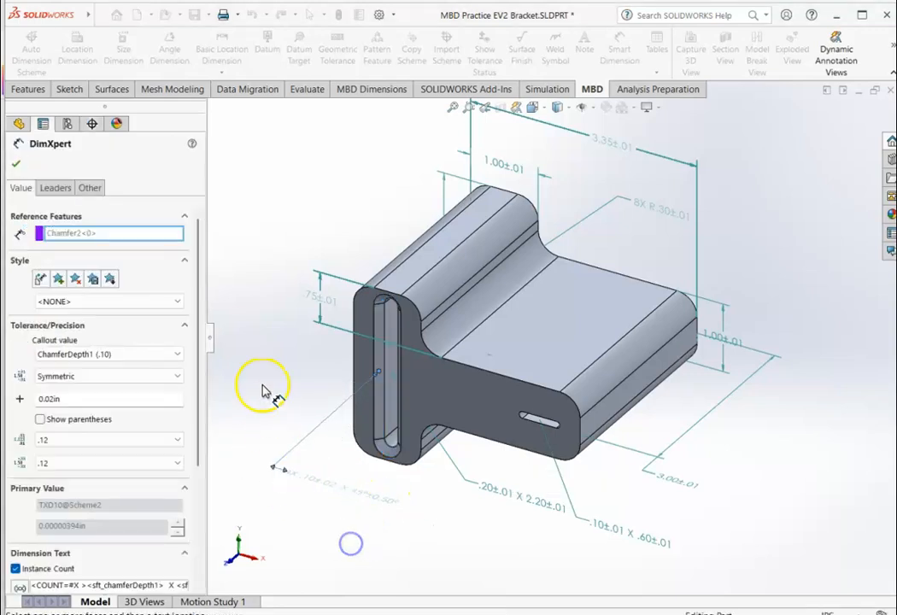
pyautogui.click(15, 163)
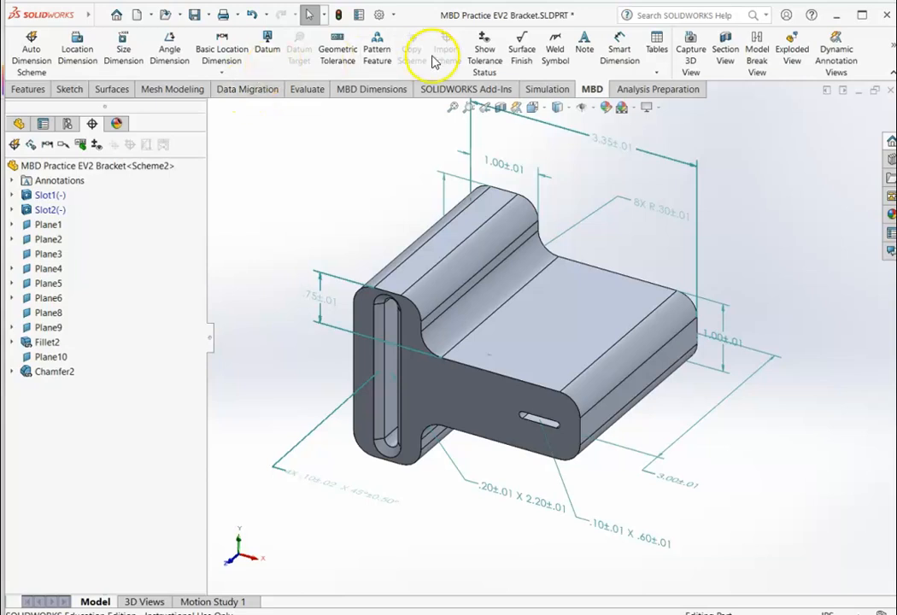
pyautogui.click(478, 55)
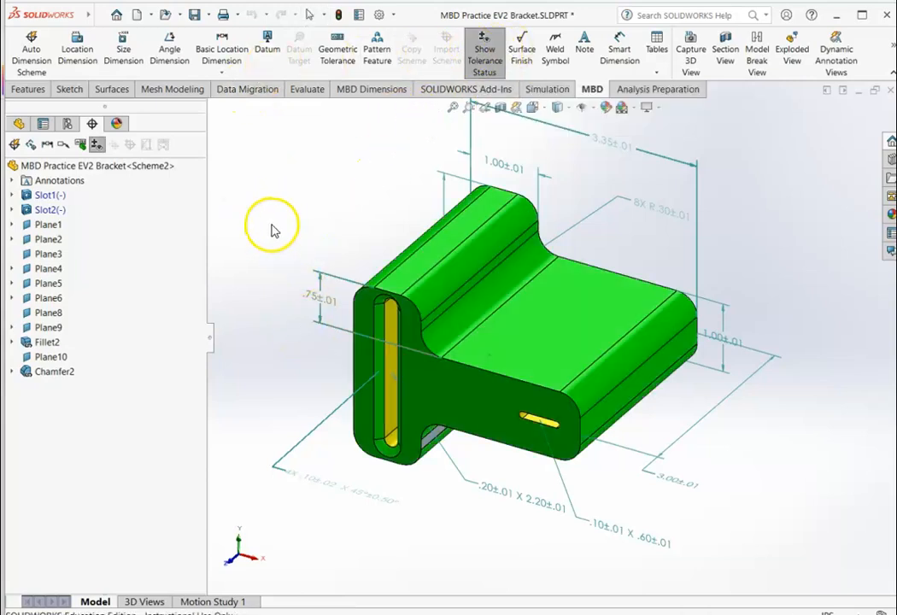
pyautogui.click(19, 125)
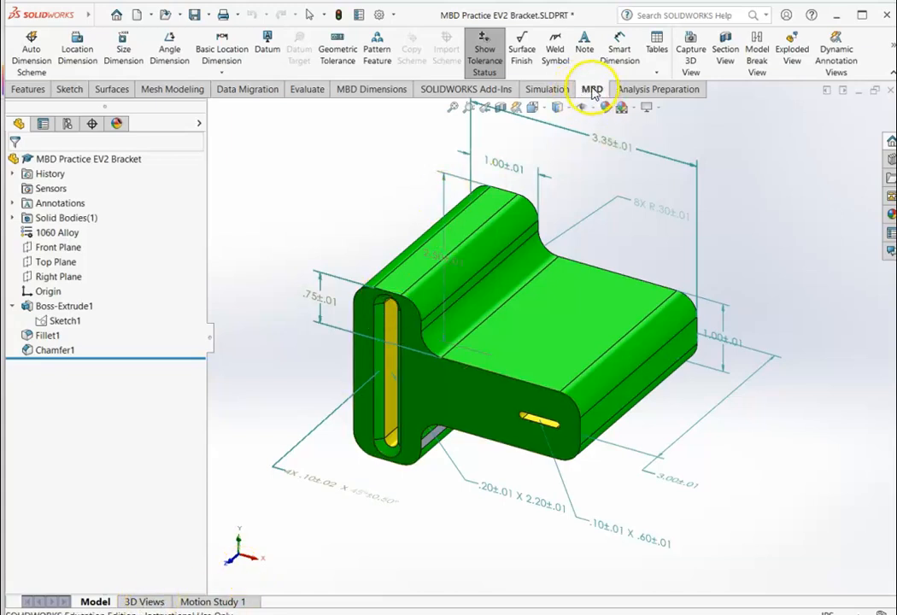
# - With the 3D views list open, move the .20 X 2.20 slot callout below the .10 X .60 callout and hide the tolerance status
pyautogui.click(143, 601)
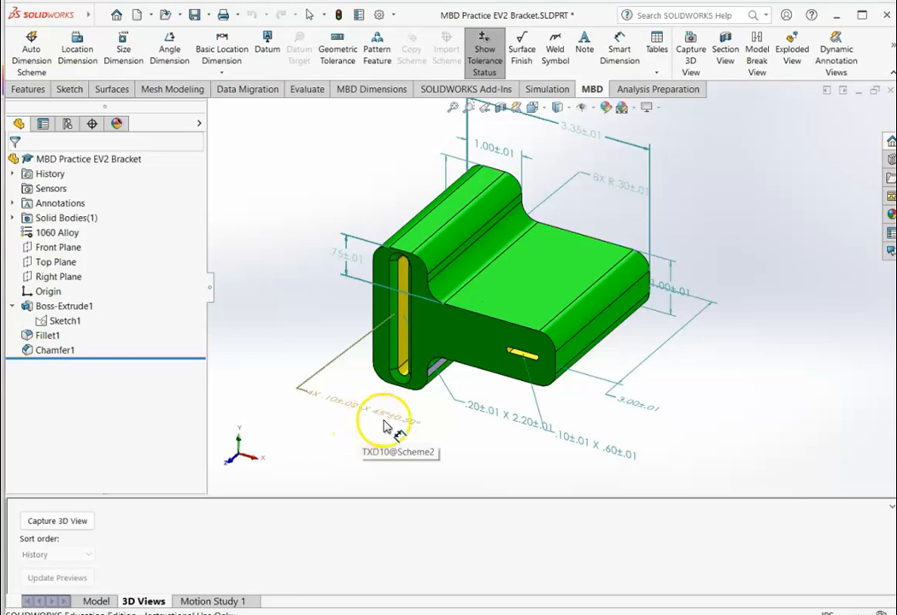
pyautogui.scroll(2, 516, 406)
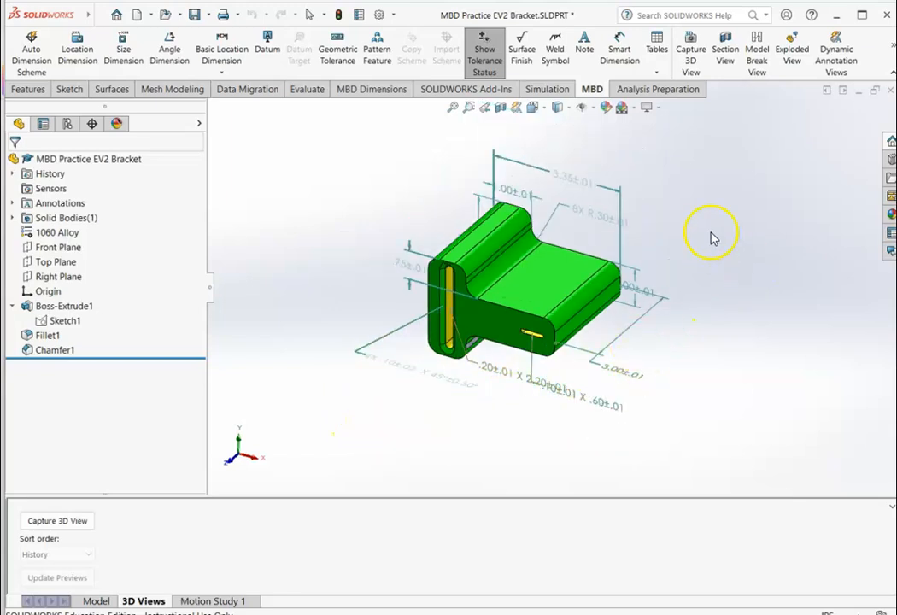
pyautogui.scroll(-2, 713, 238)
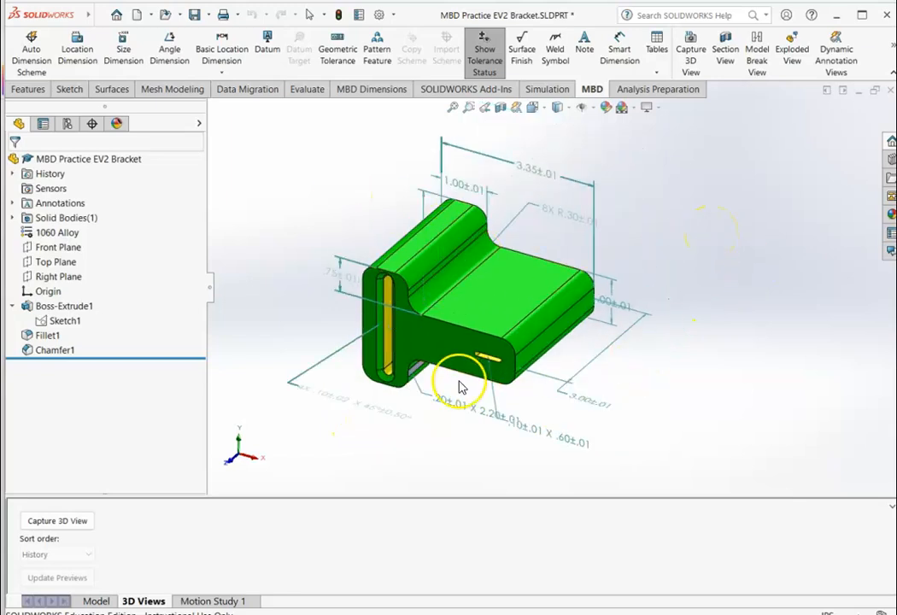
pyautogui.moveTo(466, 411)
pyautogui.mouseDown()
pyautogui.moveTo(465, 426)
pyautogui.moveTo(482, 440)
pyautogui.moveTo(525, 449)
pyautogui.mouseUp()
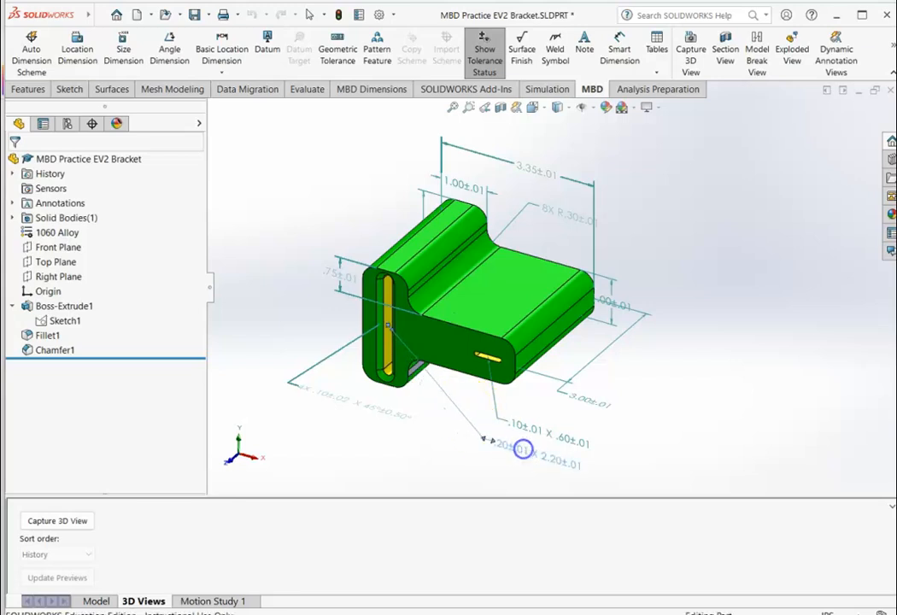
pyautogui.click(700, 179)
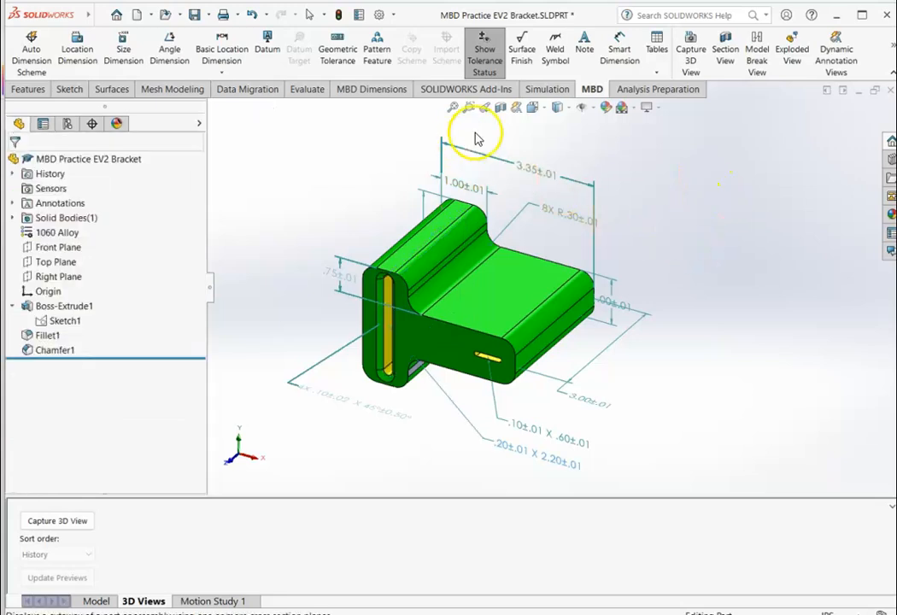
pyautogui.click(484, 47)
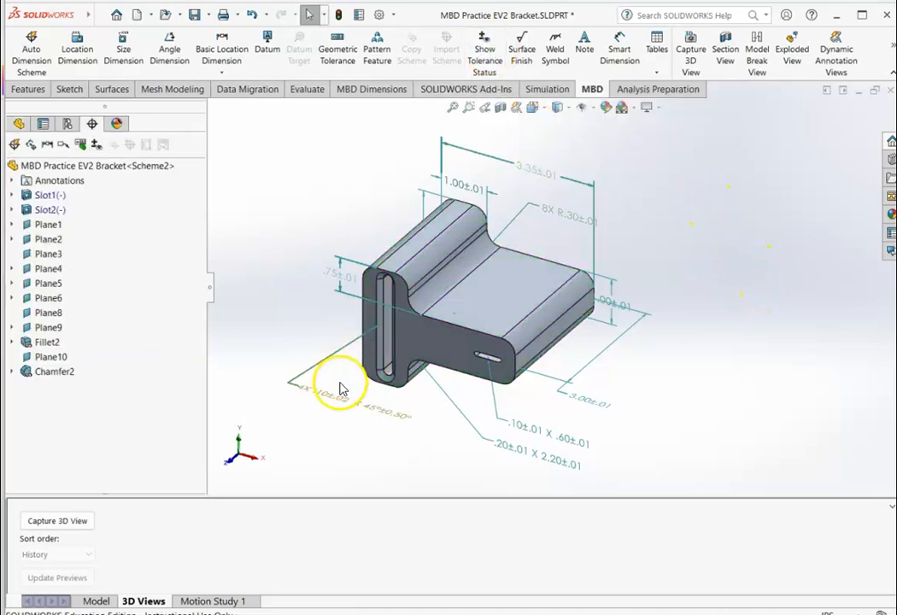
# - Reposition the arm's 1.00 thickness and 3.00 depth dimensions so they are clear of each other, and capture the angled orientation as a 3D view
pyautogui.moveTo(622, 301); pyautogui.dragTo(674, 317)
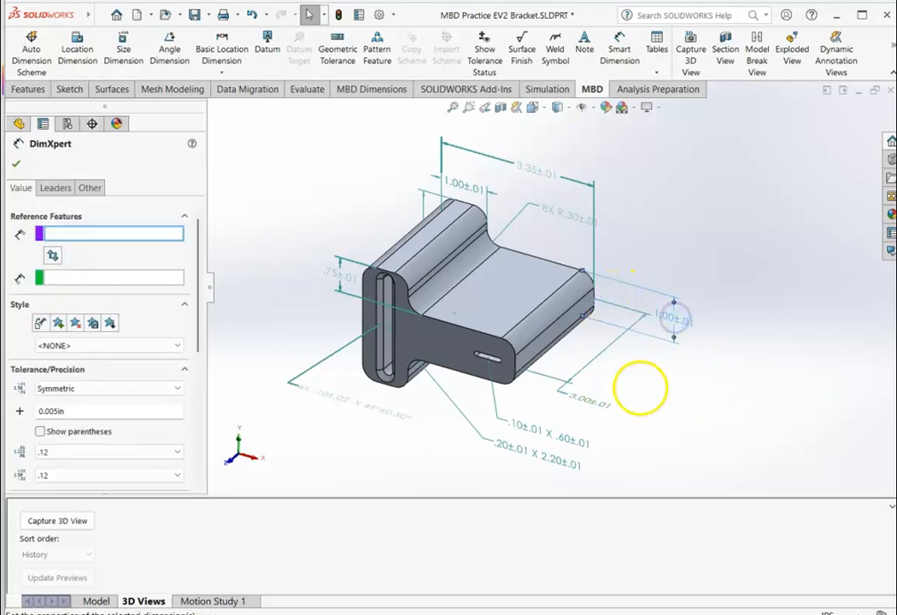
pyautogui.click(644, 360)
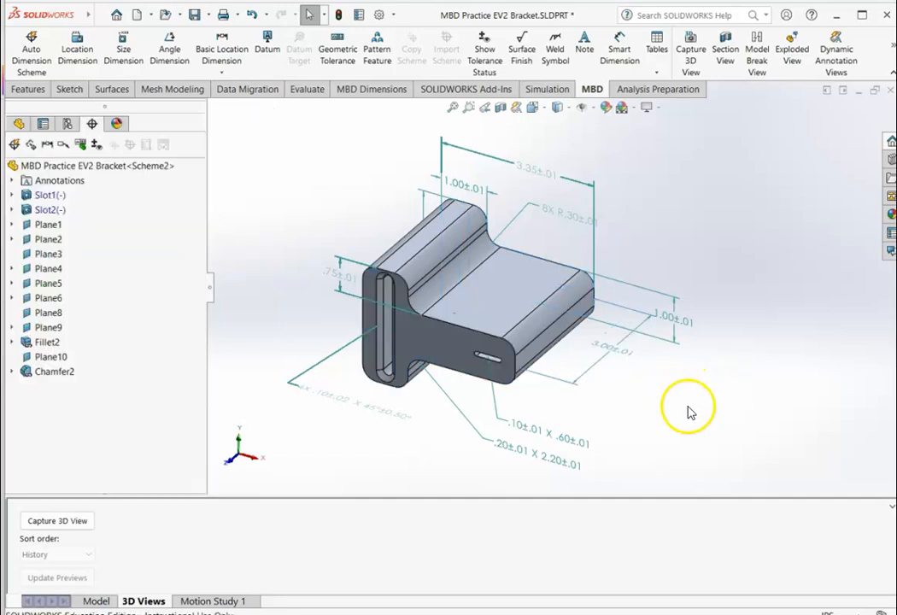
pyautogui.click(82, 534)
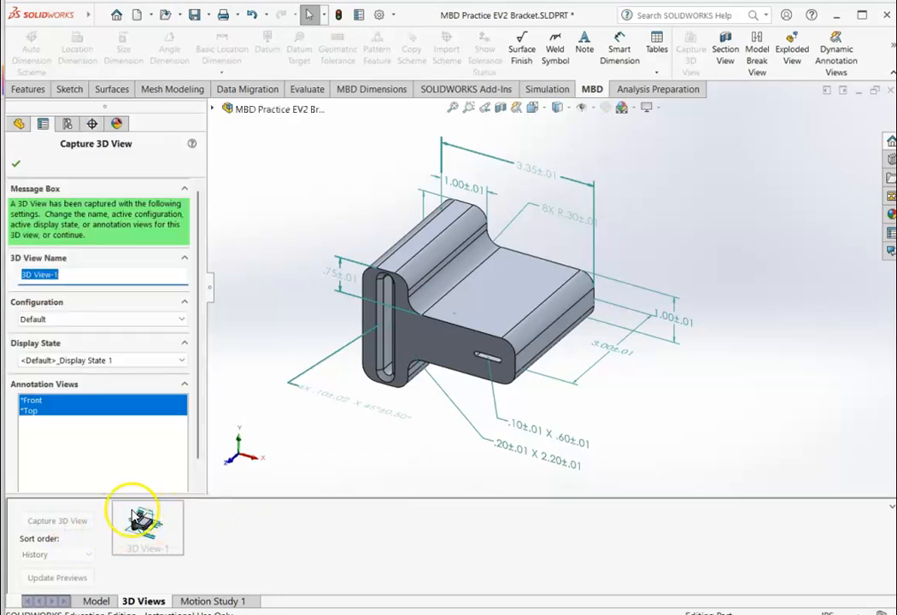
# - Switch to the front view and space out the fillet radius callout, the 2.50 height and the .75 location dimensions around the bracket
pyautogui.click(535, 109)
pyautogui.click(551, 160)
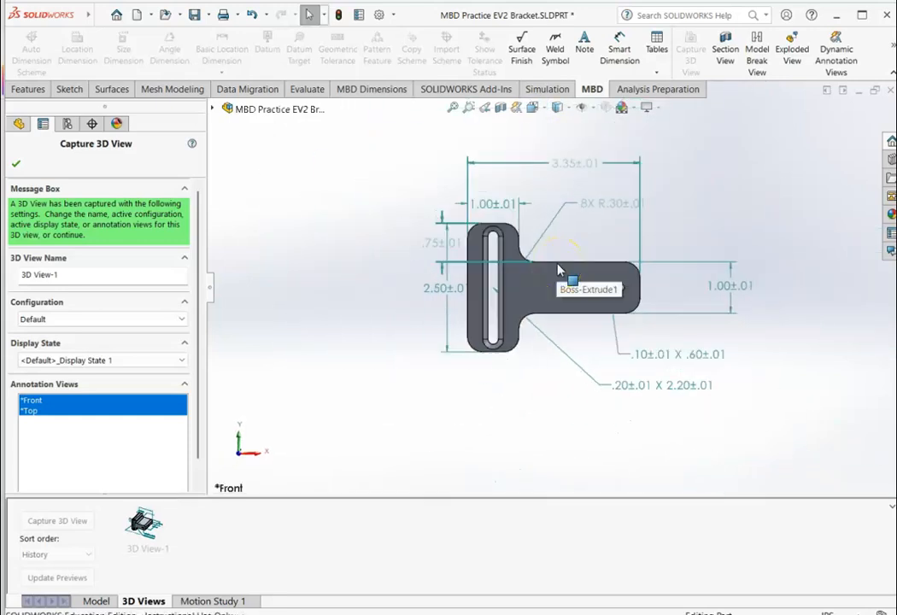
pyautogui.moveTo(587, 215); pyautogui.dragTo(600, 216)
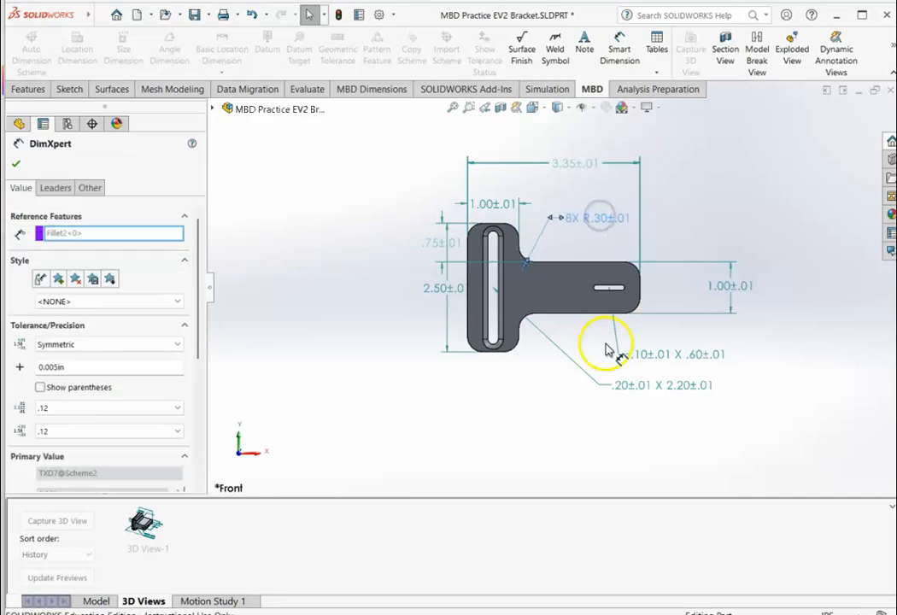
pyautogui.click(590, 438)
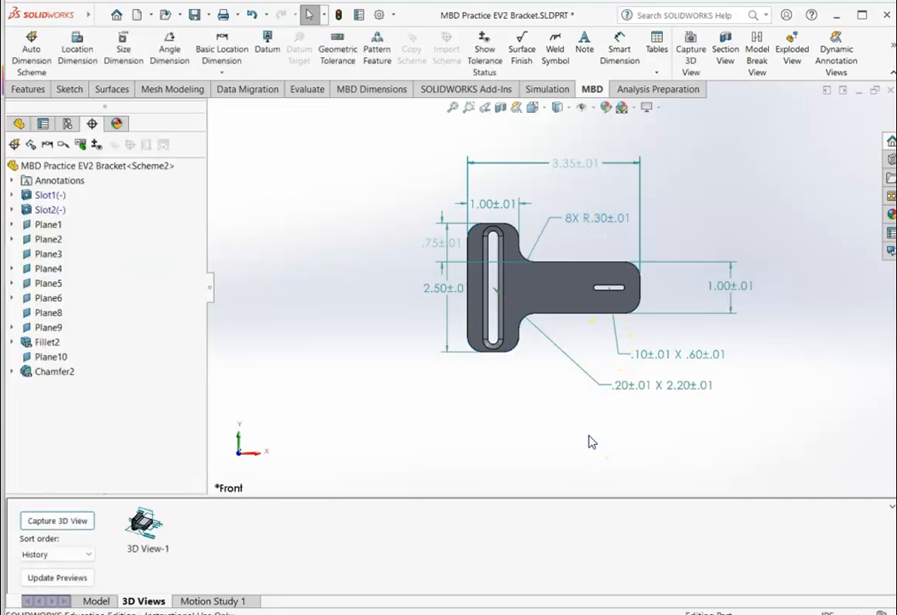
pyautogui.moveTo(444, 287); pyautogui.dragTo(388, 295)
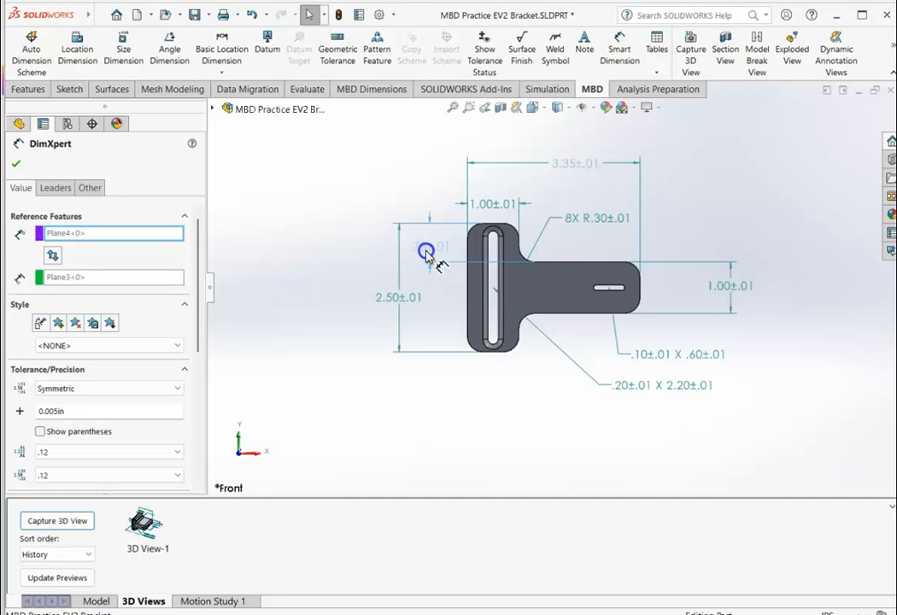
pyautogui.click(434, 250)
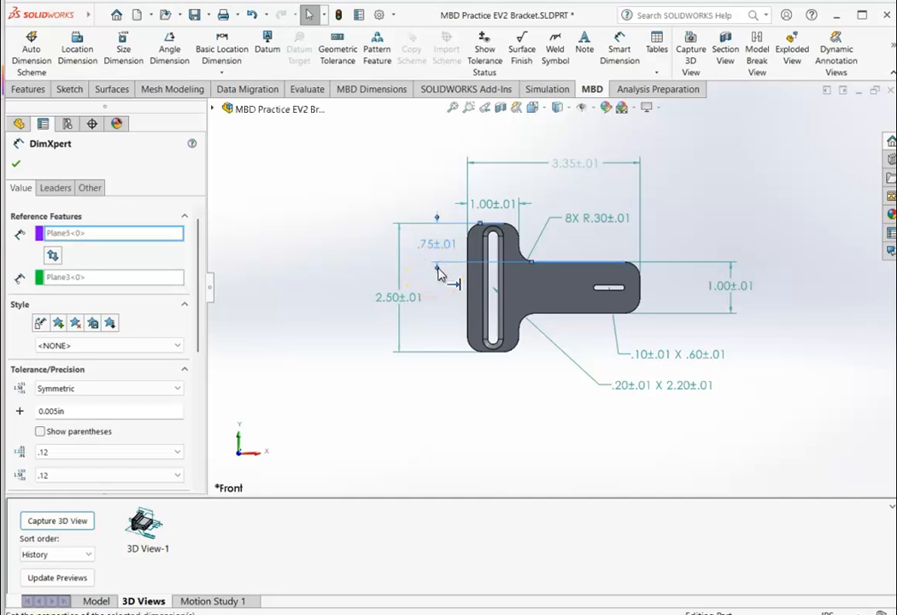
pyautogui.click(440, 305)
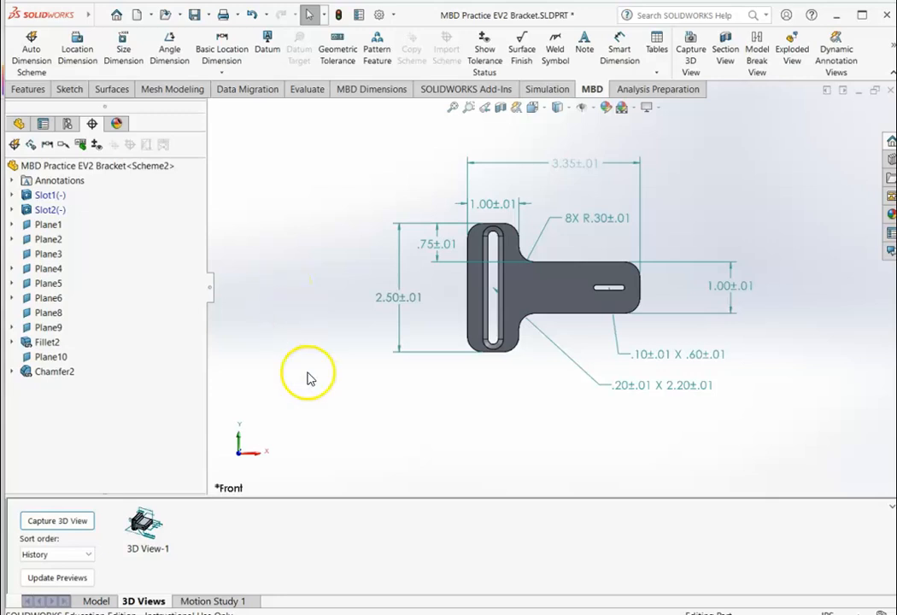
# - Capture the front orientation as a second 3D view and rename it Front
pyautogui.click(59, 525)
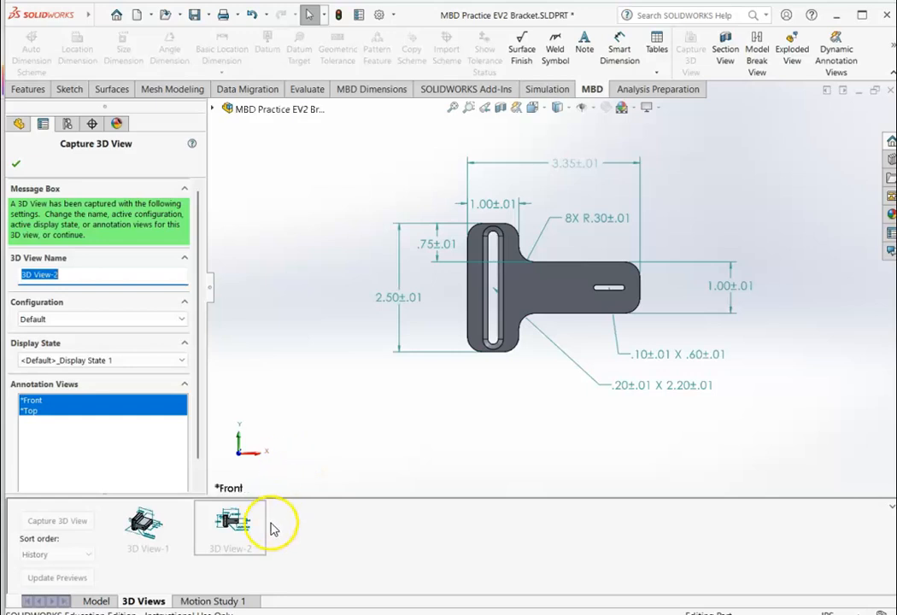
pyautogui.click(340, 408)
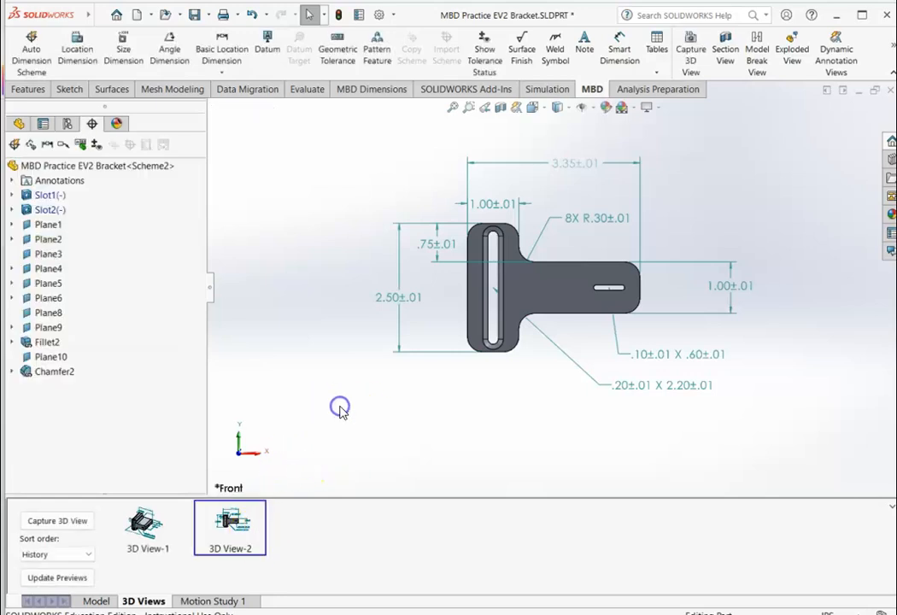
pyautogui.rightClick(235, 545)
pyautogui.click(287, 575)
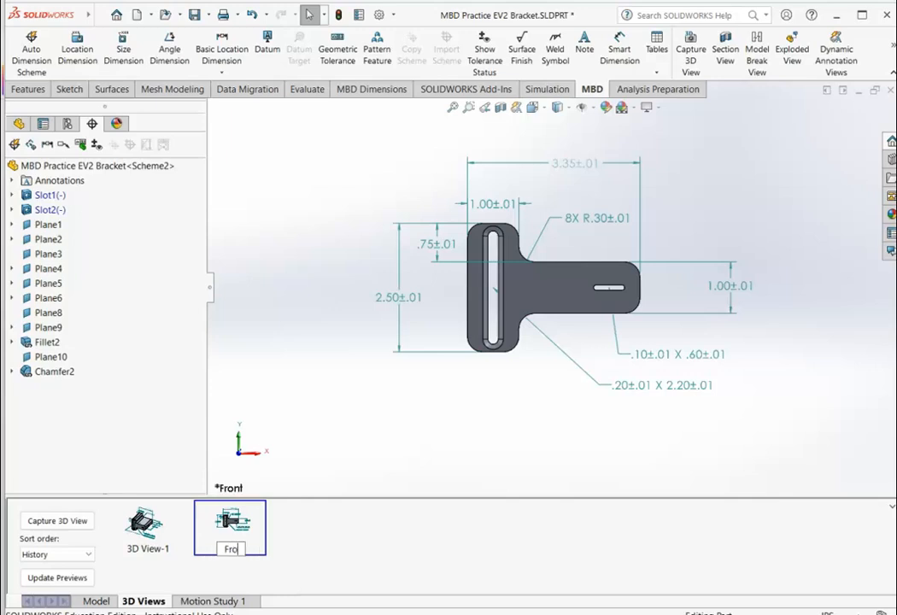
pyautogui.click(332, 564)
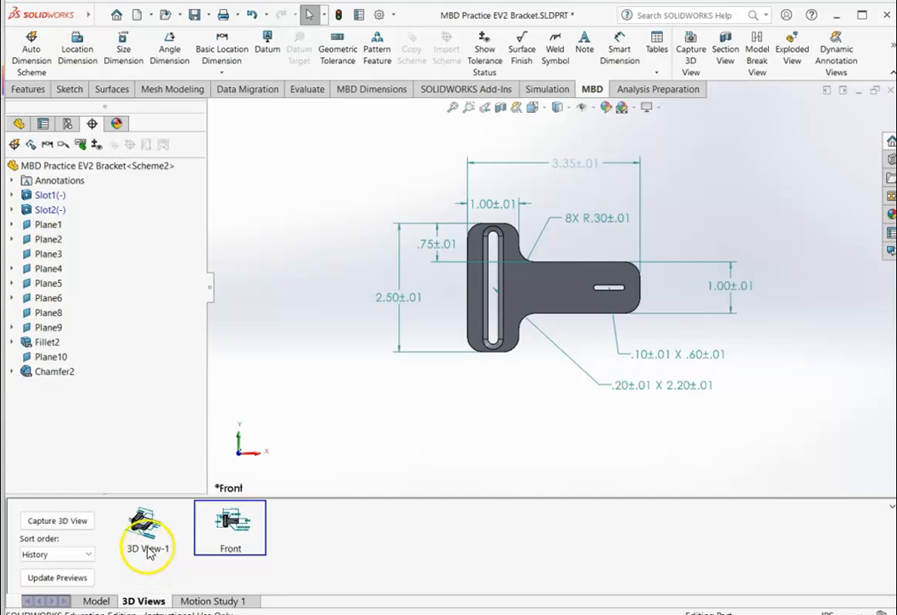